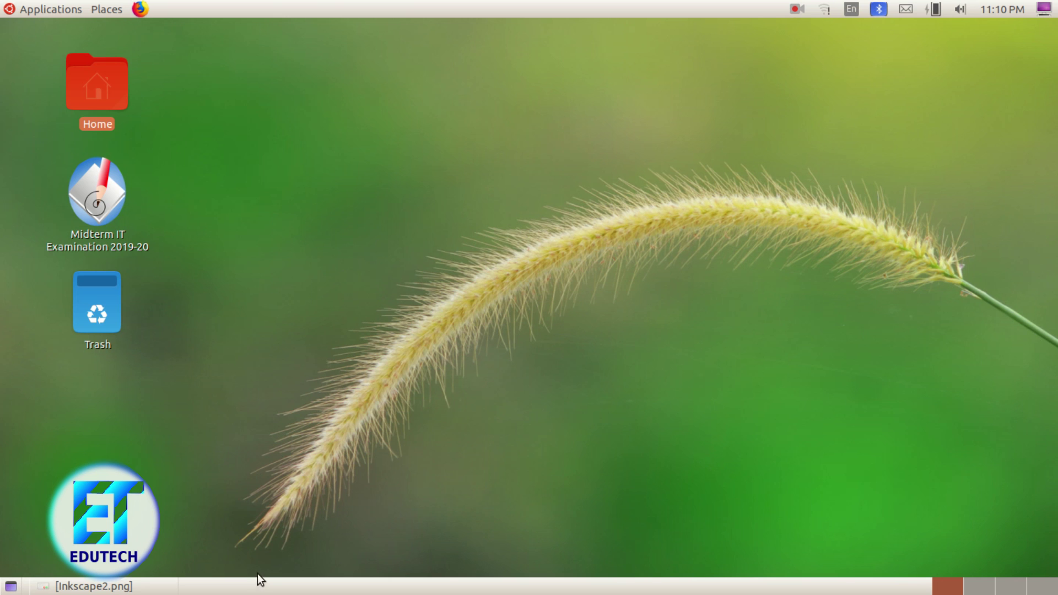
Restore the Inkscape2.png task sheet in the image viewer and zoom in on the apple instructions
{"action": "left_click", "coordinate": [131, 586]}
{"action": "scroll", "coordinate": [645, 386], "scroll_direction": "up", "scroll_amount": 2}
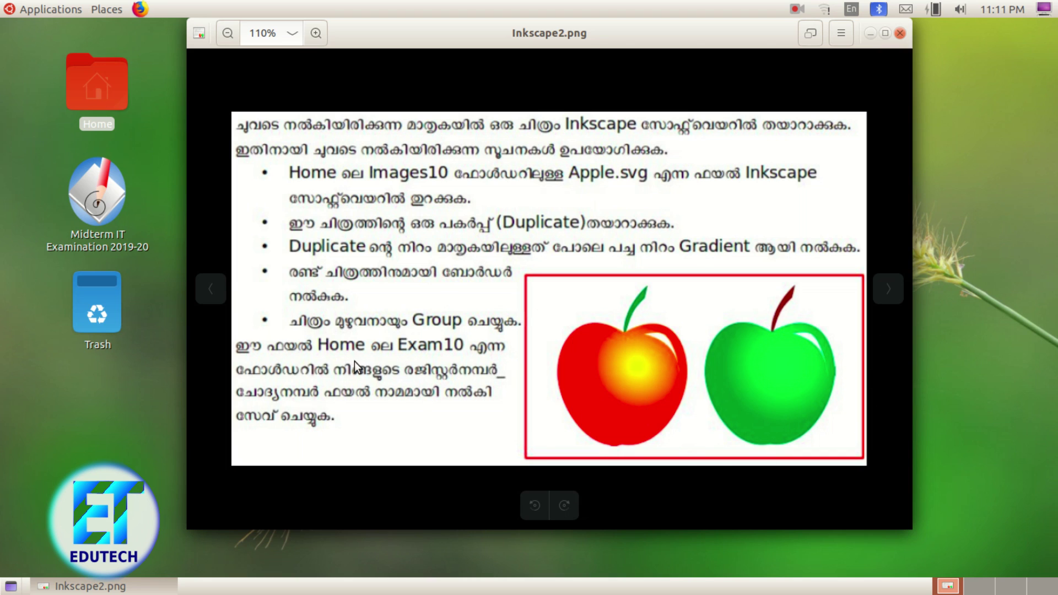
Launch Inkscape Vector Graphics Editor from Applications > Graphics, opening a blank document
{"action": "right_click", "coordinate": [442, 365]}
{"action": "left_click", "coordinate": [356, 381]}
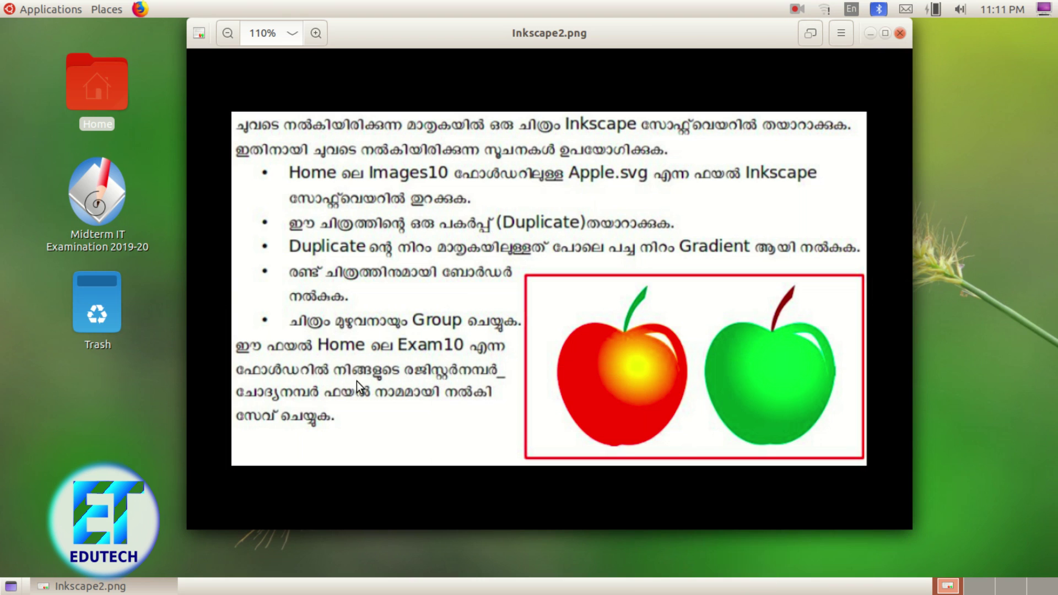
{"action": "left_click", "coordinate": [38, 10]}
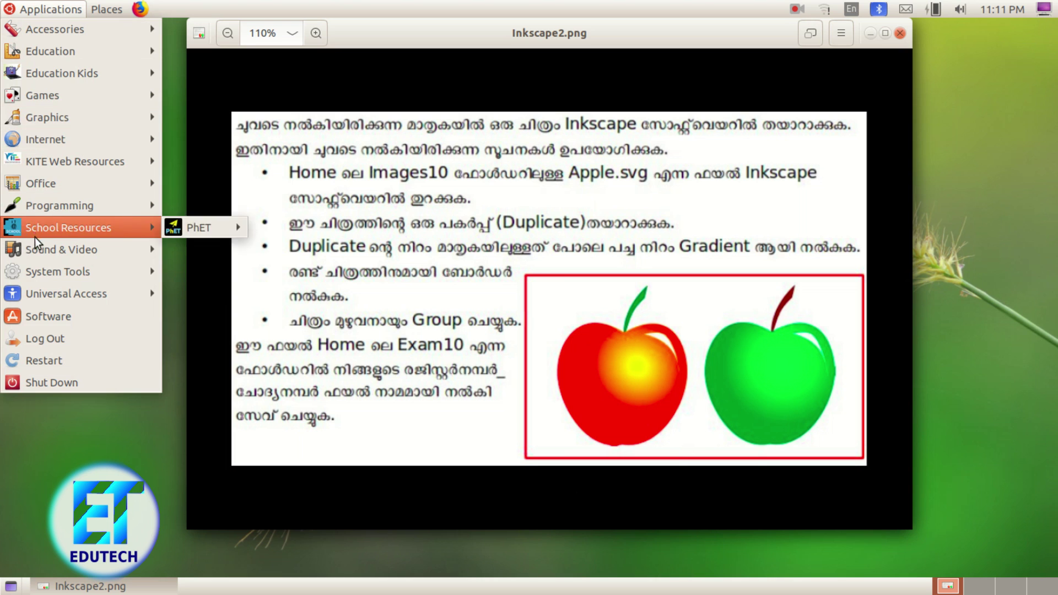
{"action": "mouse_move", "coordinate": [78, 120]}
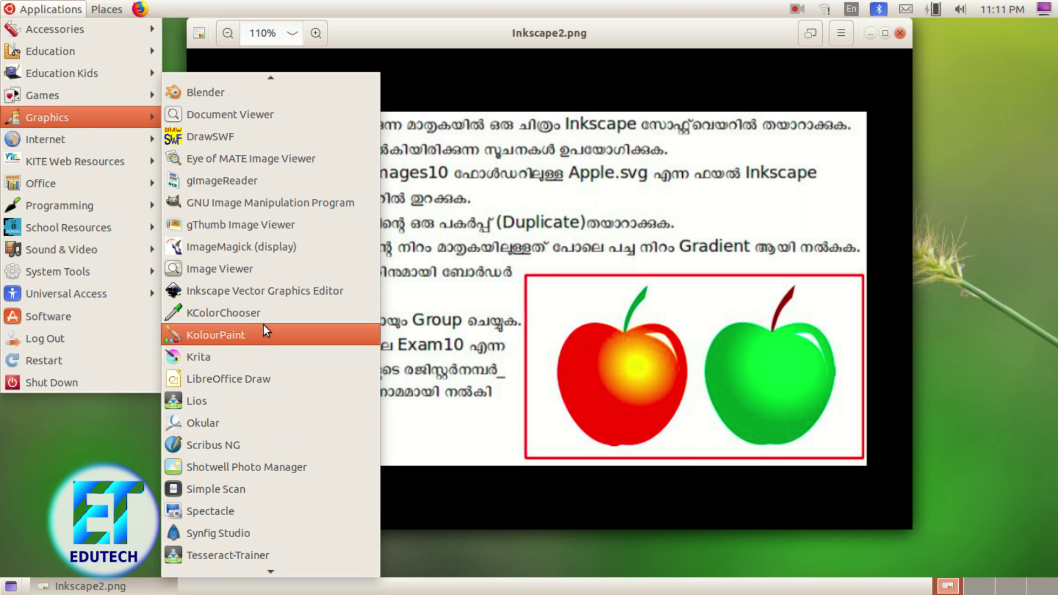
{"action": "left_click", "coordinate": [275, 296]}
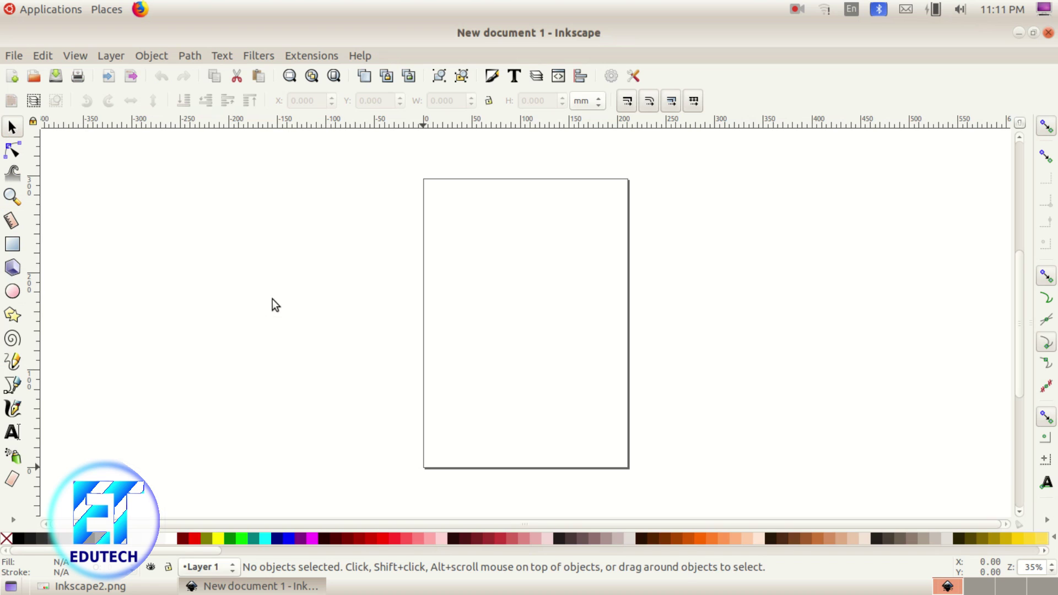
Turn off Show page border in Document Properties
{"action": "left_click", "coordinate": [13, 56]}
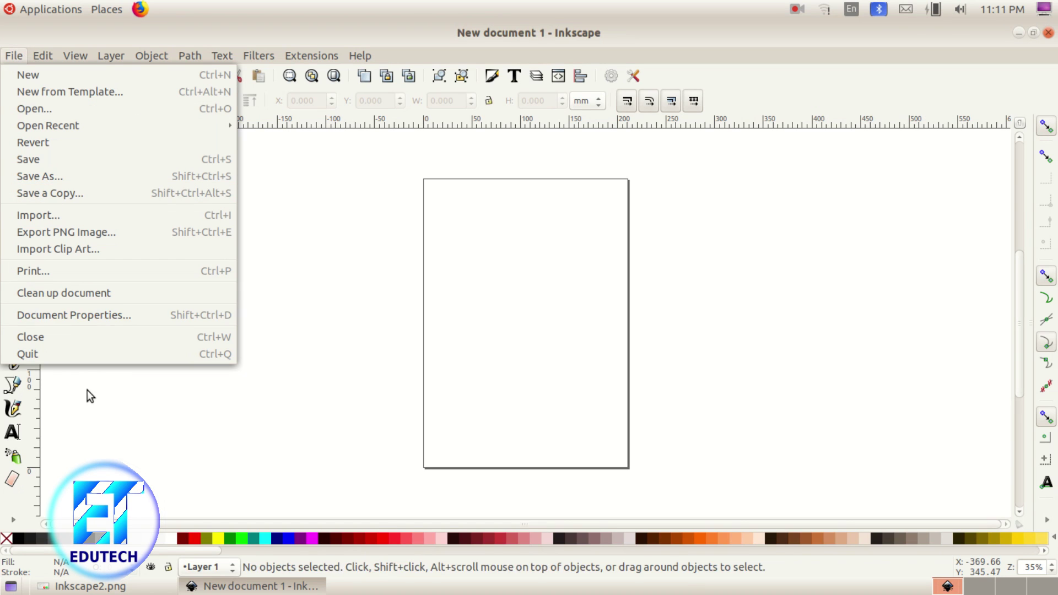
{"action": "left_click", "coordinate": [114, 311]}
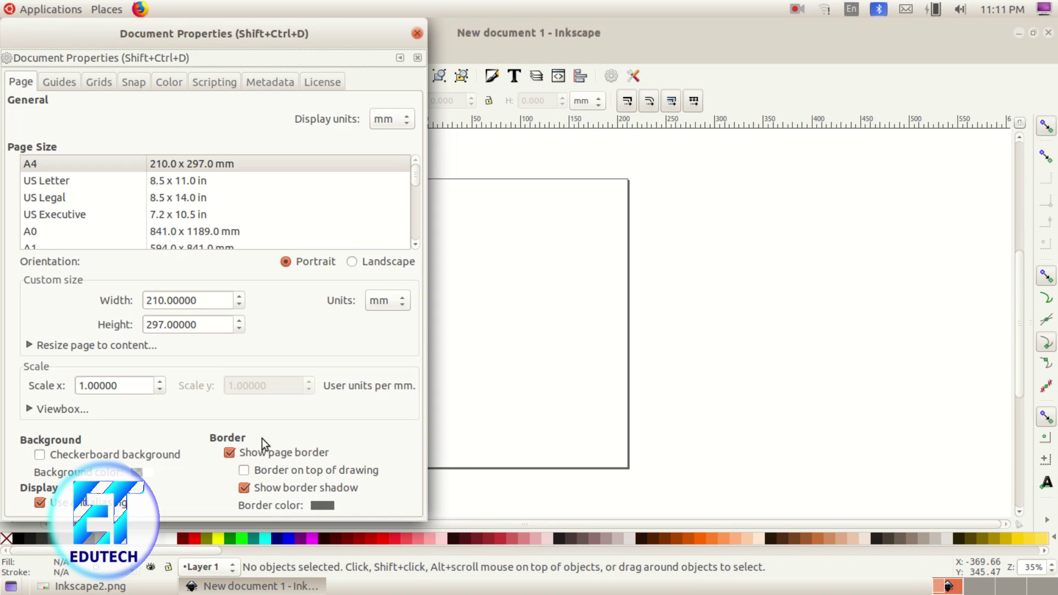
{"action": "left_click", "coordinate": [263, 452]}
{"action": "left_click", "coordinate": [417, 35]}
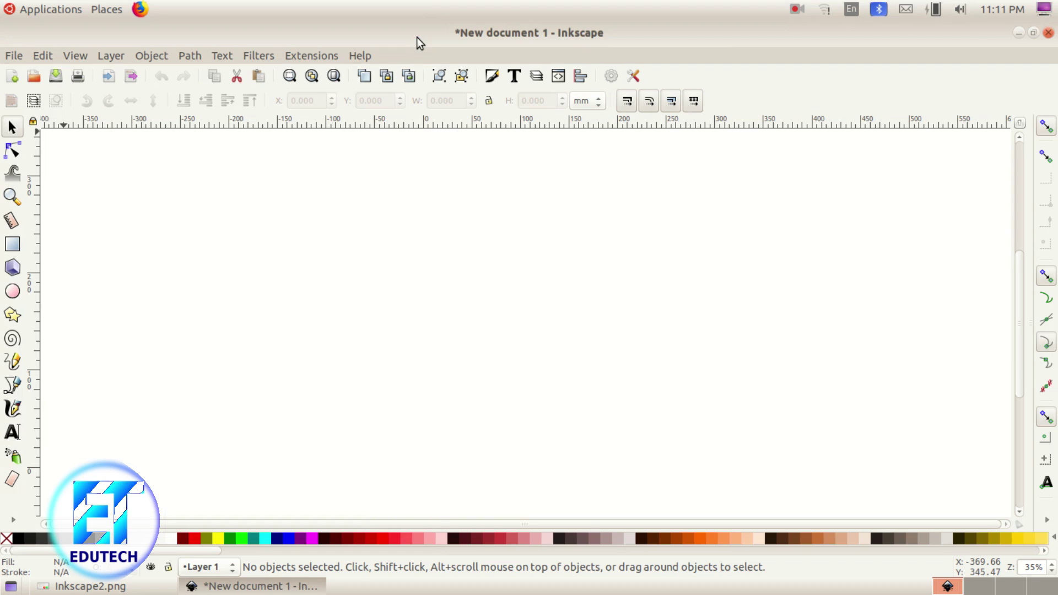
Check the task sheet, minimize it, and bring up the File menu
{"action": "left_click", "coordinate": [88, 586]}
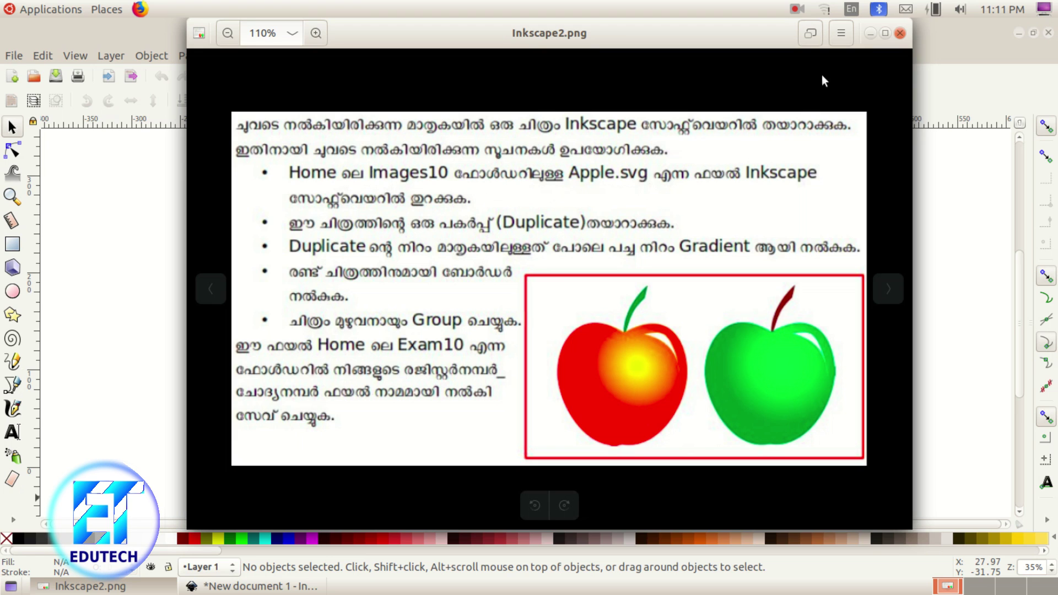
{"action": "left_click", "coordinate": [870, 33]}
{"action": "left_click", "coordinate": [14, 55]}
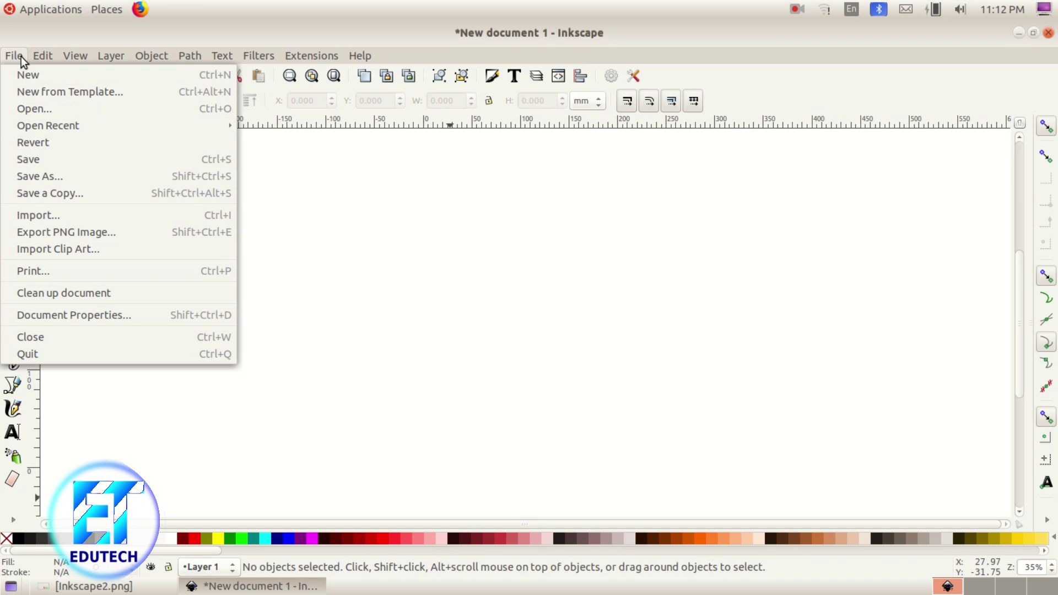
Import Apple.svg from the home folder's Images10 directory
{"action": "left_click", "coordinate": [65, 217]}
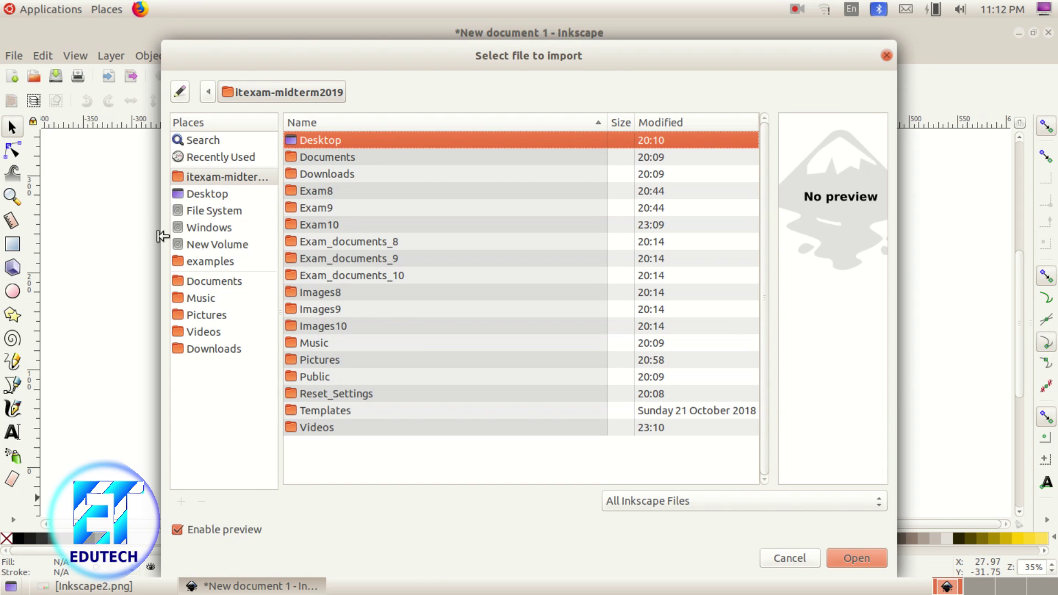
{"action": "left_click", "coordinate": [248, 177]}
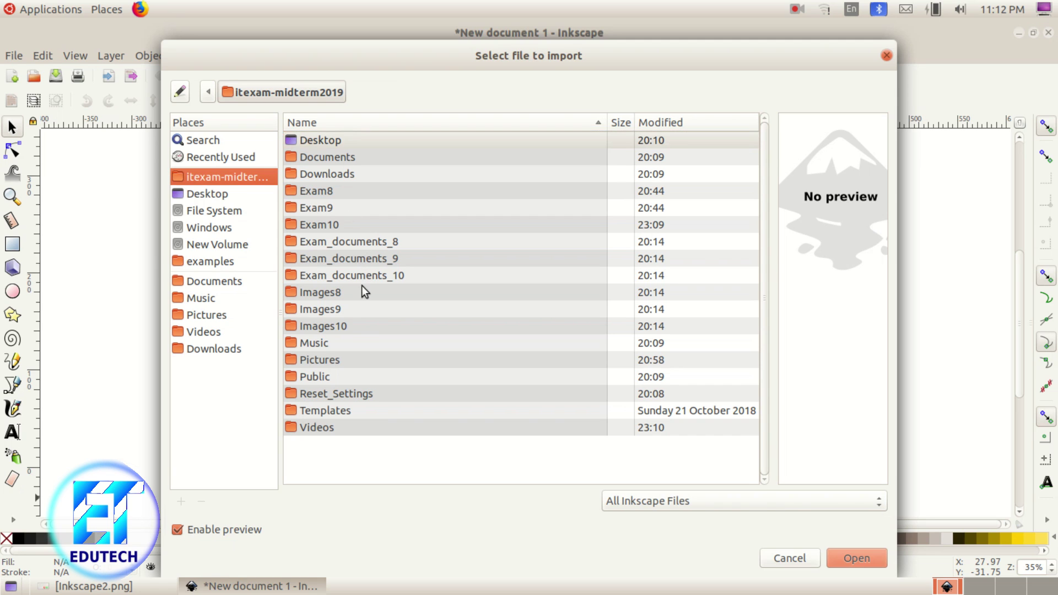
{"action": "double_click", "coordinate": [349, 326]}
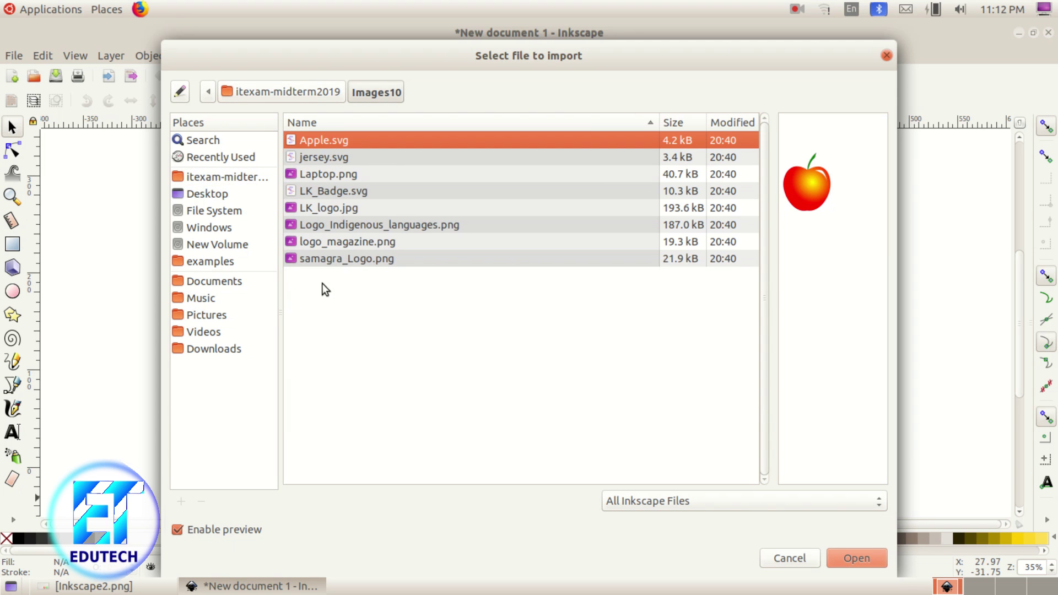
{"action": "left_click", "coordinate": [874, 561]}
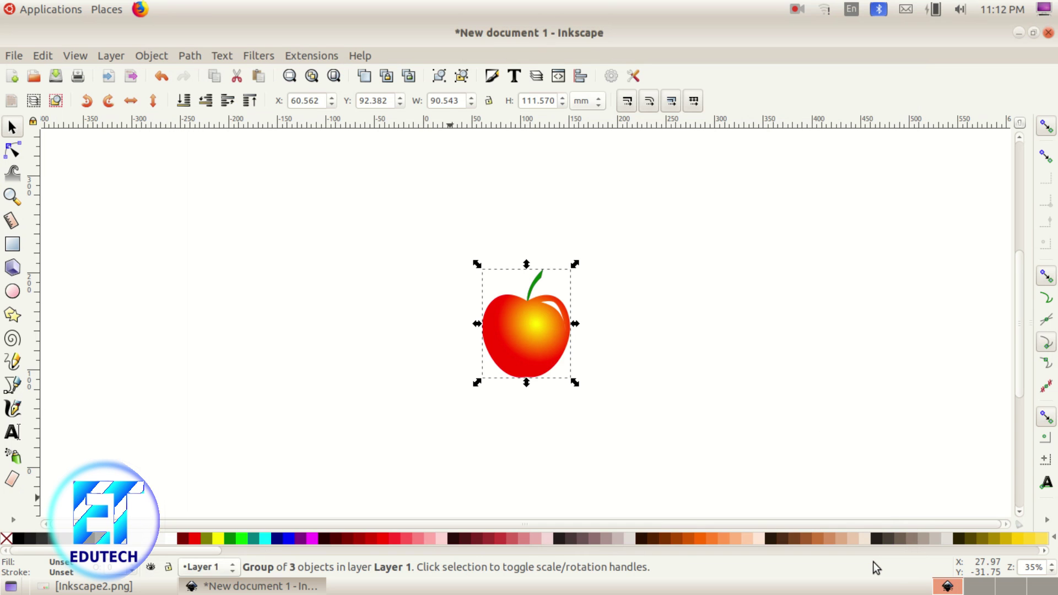
Move the apple up and left of centre and enlarge it slightly
{"action": "left_click_drag", "start_coordinate": [516, 334], "coordinate": [339, 302]}
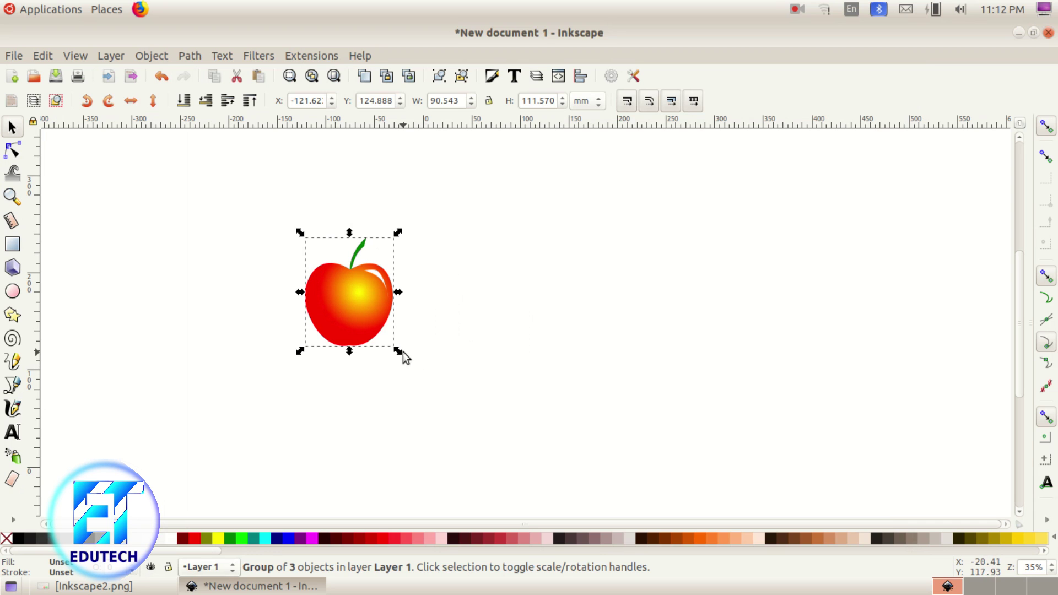
{"action": "left_click_drag", "start_coordinate": [399, 351], "coordinate": [427, 365]}
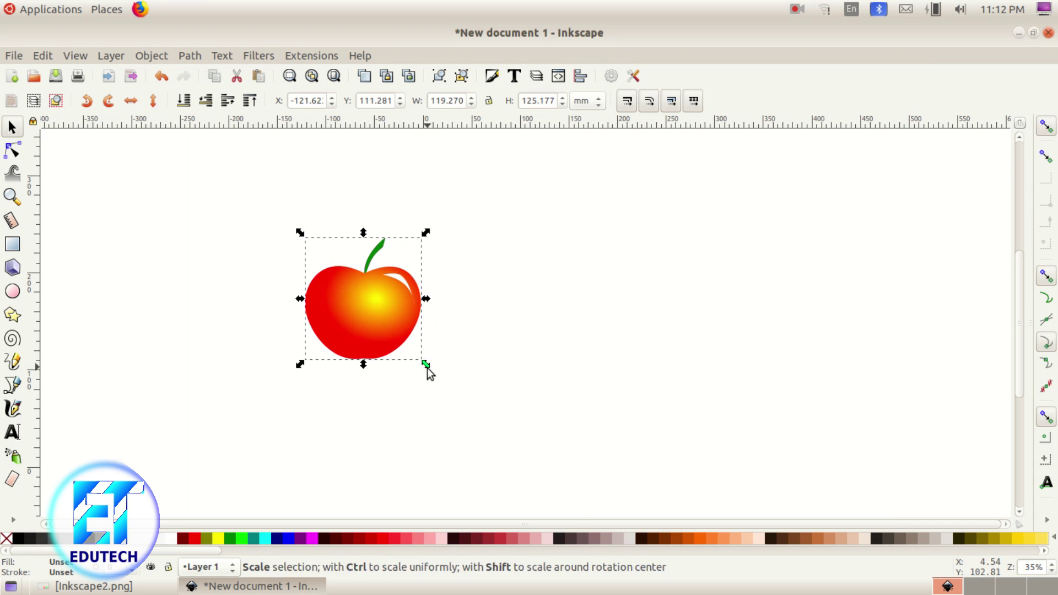
{"action": "right_click", "coordinate": [416, 387]}
Compare with the task sheet, then return to Inkscape's Edit menu
{"action": "left_click", "coordinate": [159, 587]}
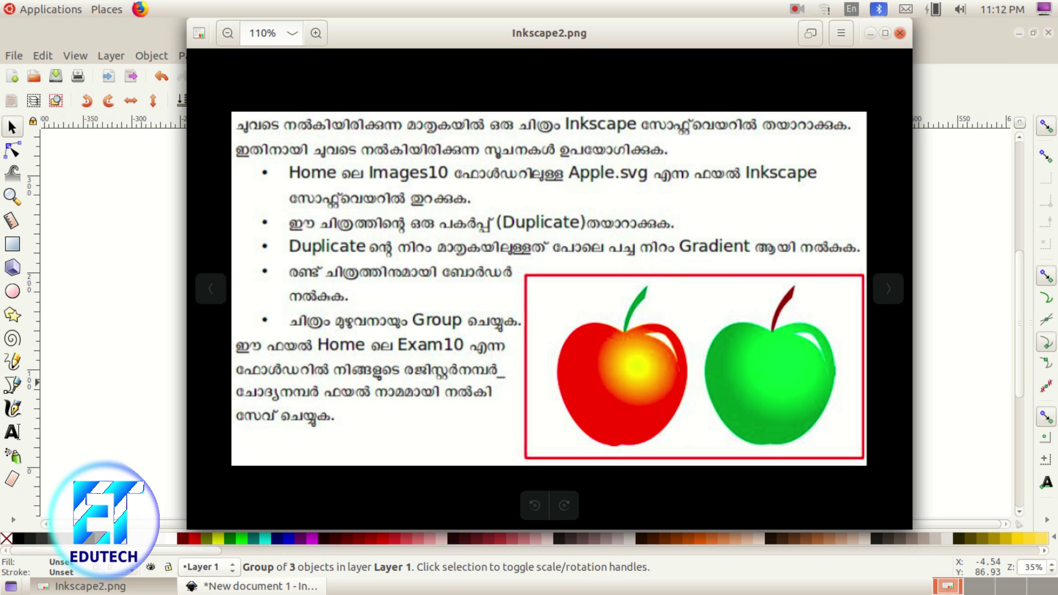
{"action": "left_click", "coordinate": [251, 585]}
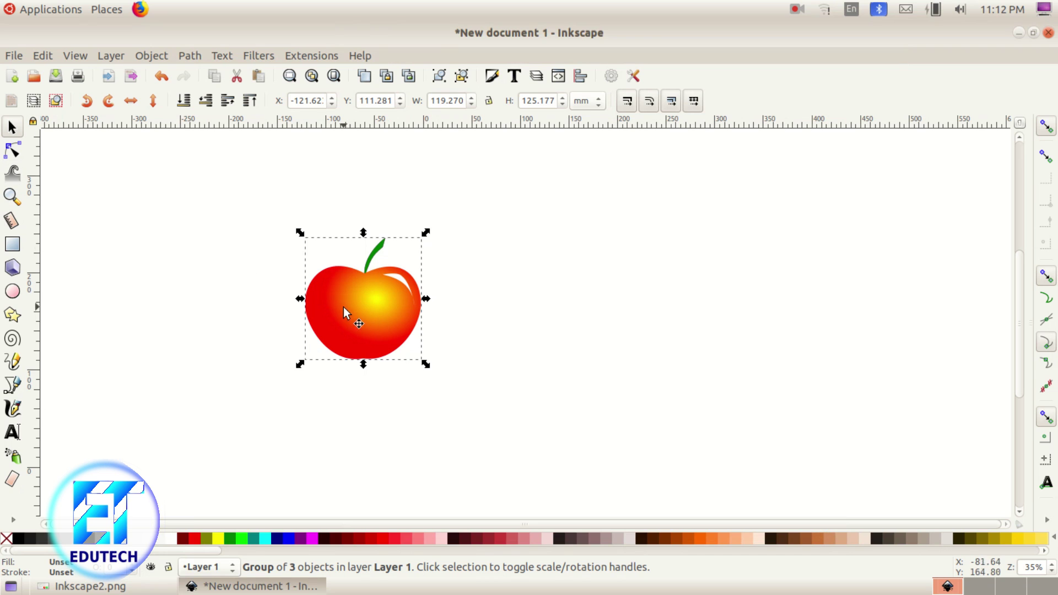
{"action": "left_click", "coordinate": [43, 56]}
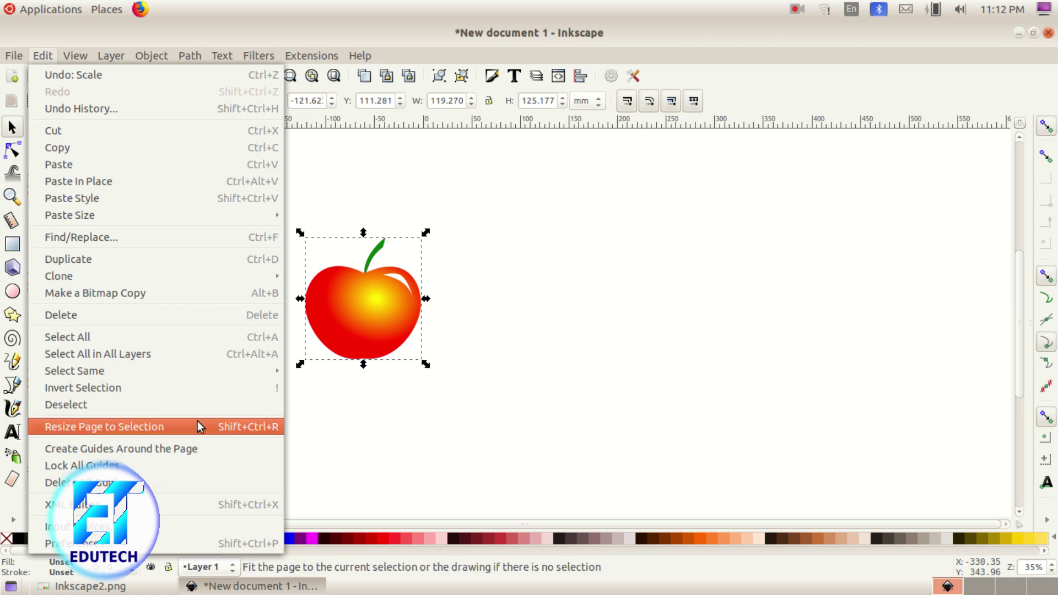
Duplicate the apple, move the copy to the right, and fill it Lime green
{"action": "left_click", "coordinate": [168, 258]}
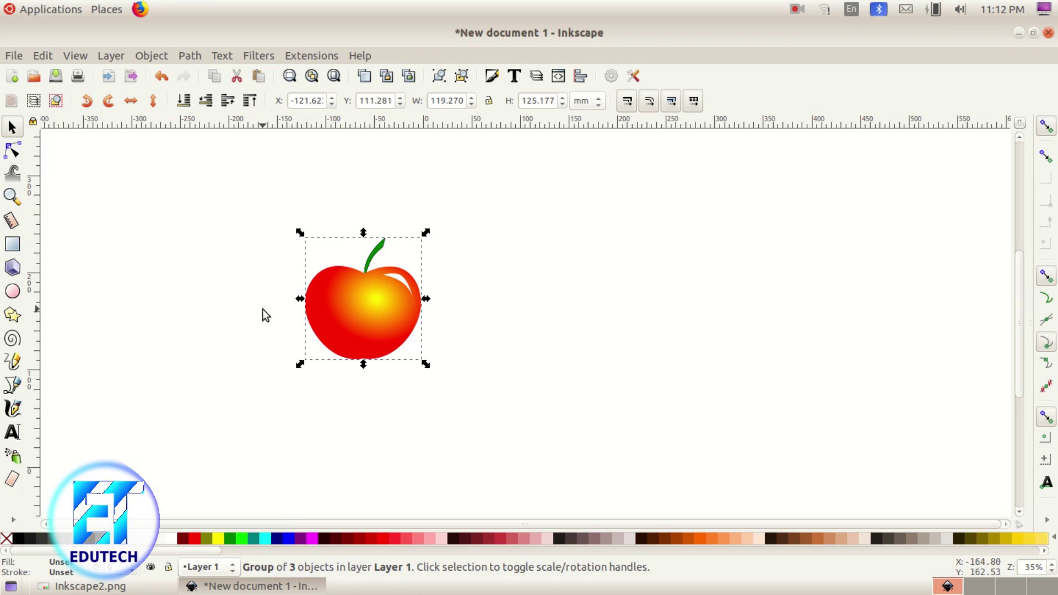
{"action": "left_click_drag", "start_coordinate": [368, 307], "coordinate": [561, 317]}
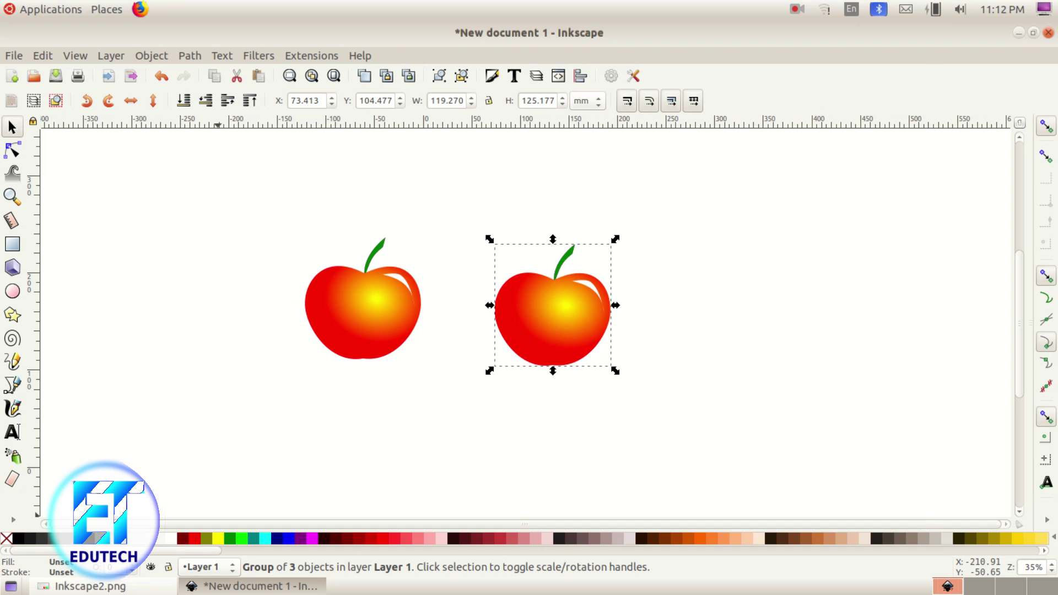
{"action": "left_click", "coordinate": [91, 585]}
{"action": "left_click", "coordinate": [91, 585]}
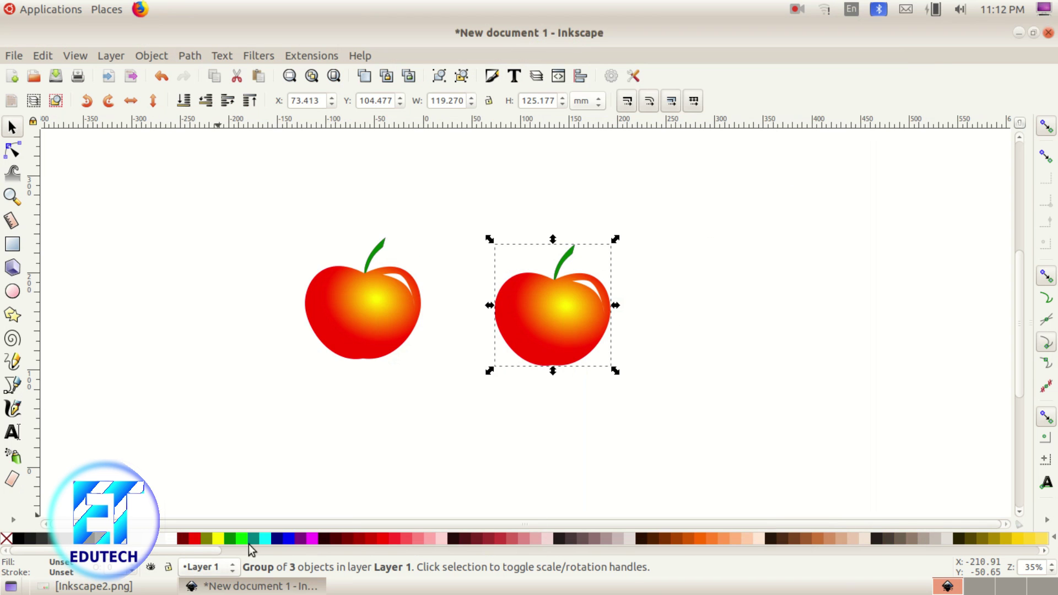
{"action": "left_click", "coordinate": [248, 538]}
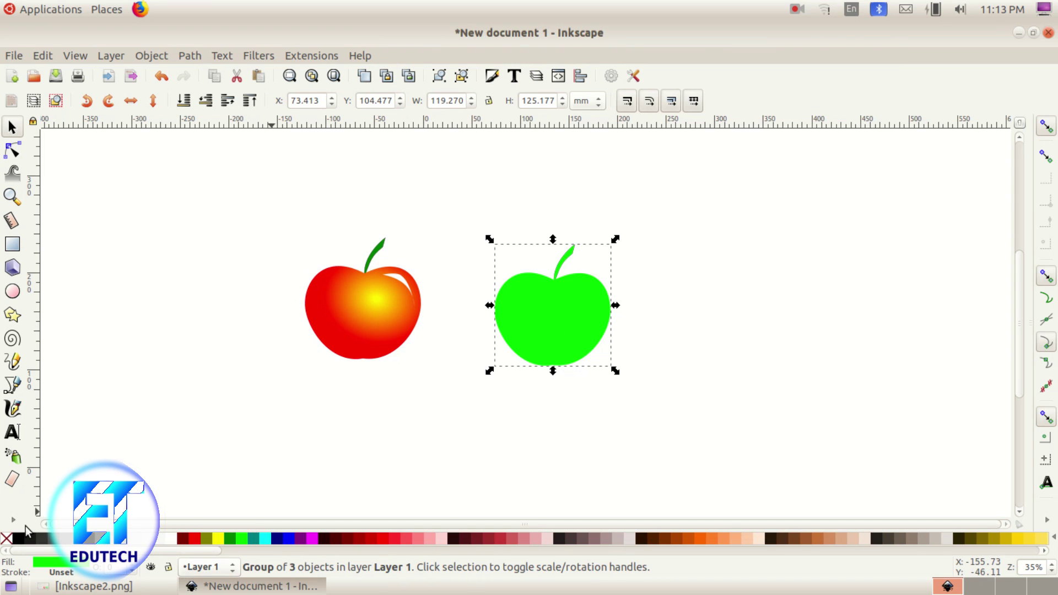
Apply a radial gradient to the green apple copy with the Gradient tool
{"action": "left_click", "coordinate": [13, 521]}
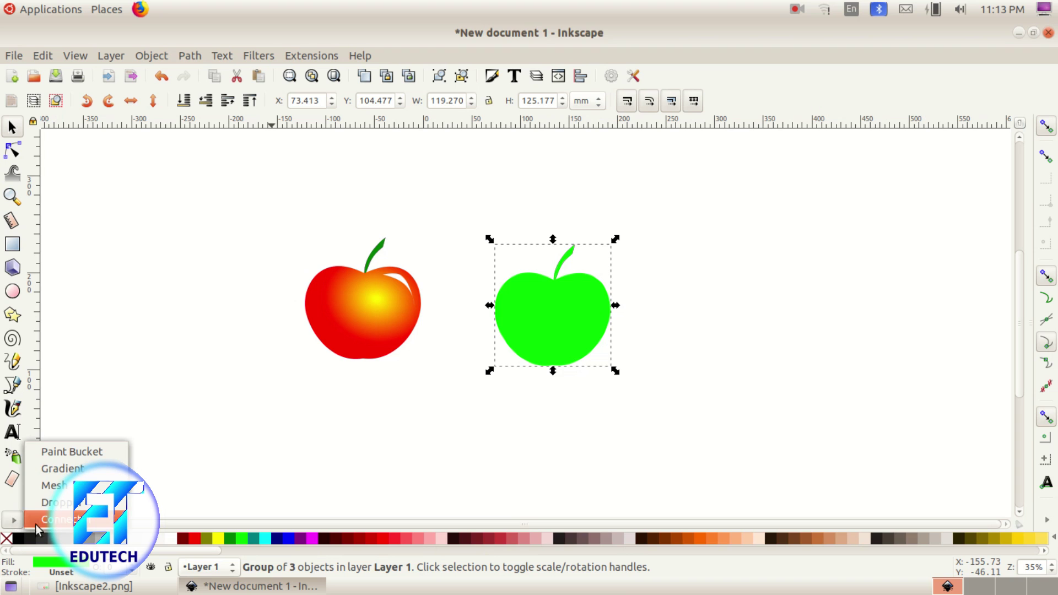
{"action": "left_click", "coordinate": [83, 470]}
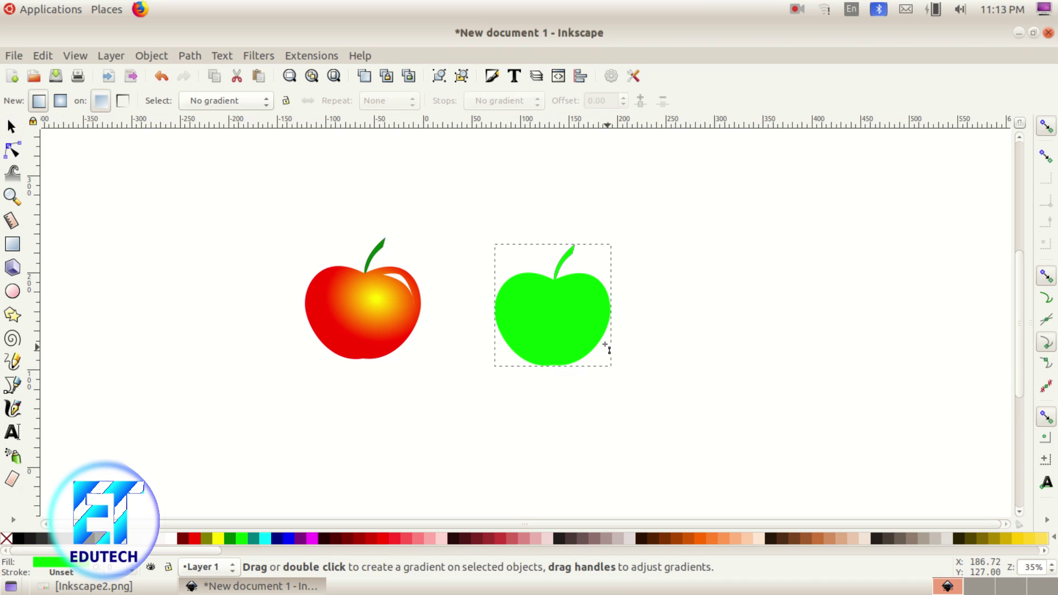
{"action": "left_click_drag", "start_coordinate": [539, 293], "coordinate": [597, 352]}
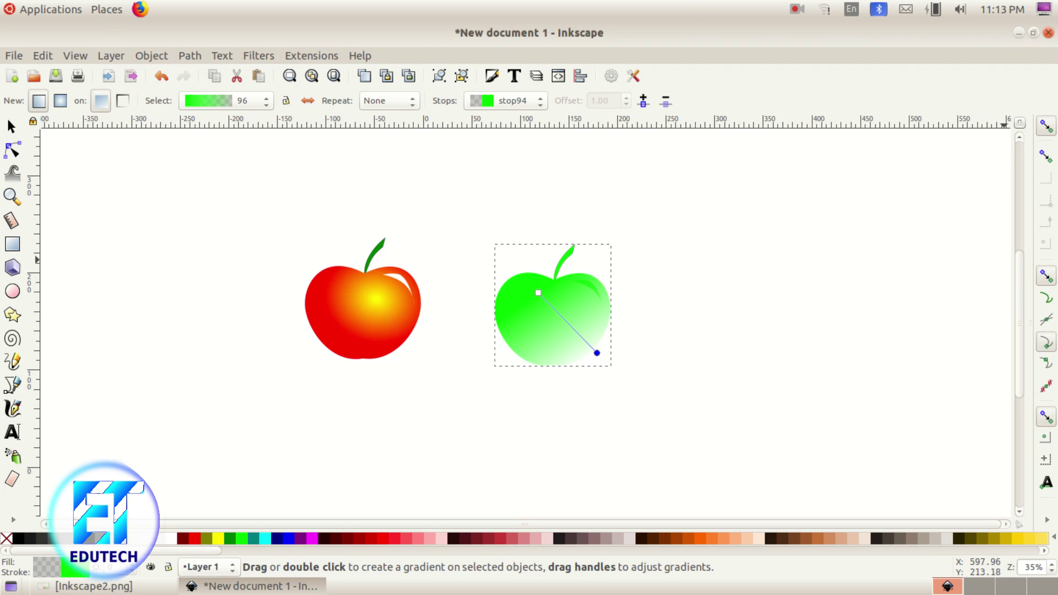
{"action": "left_click", "coordinate": [60, 104]}
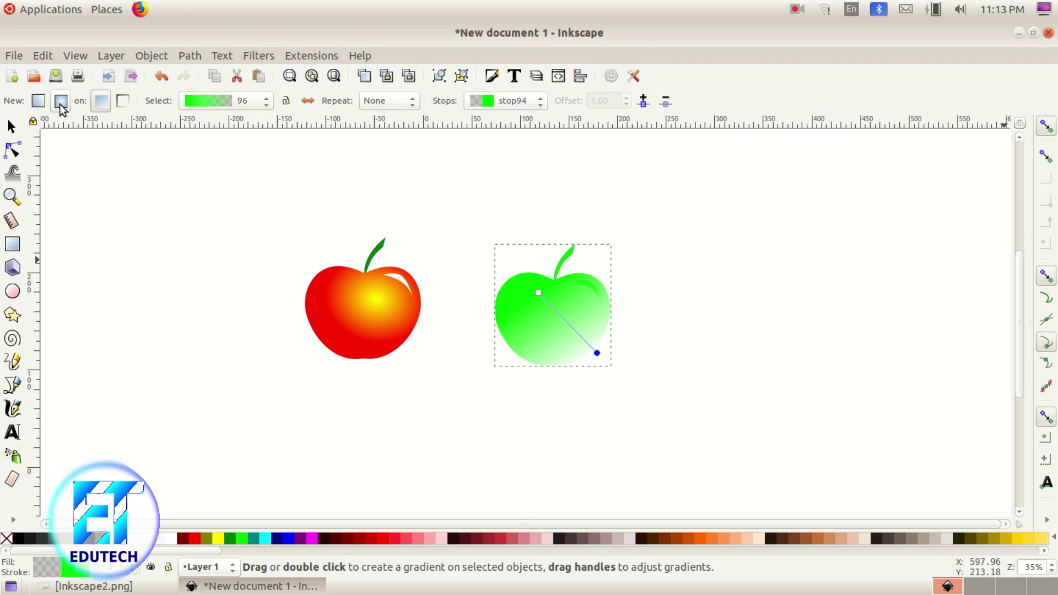
{"action": "left_click_drag", "start_coordinate": [538, 293], "coordinate": [588, 357]}
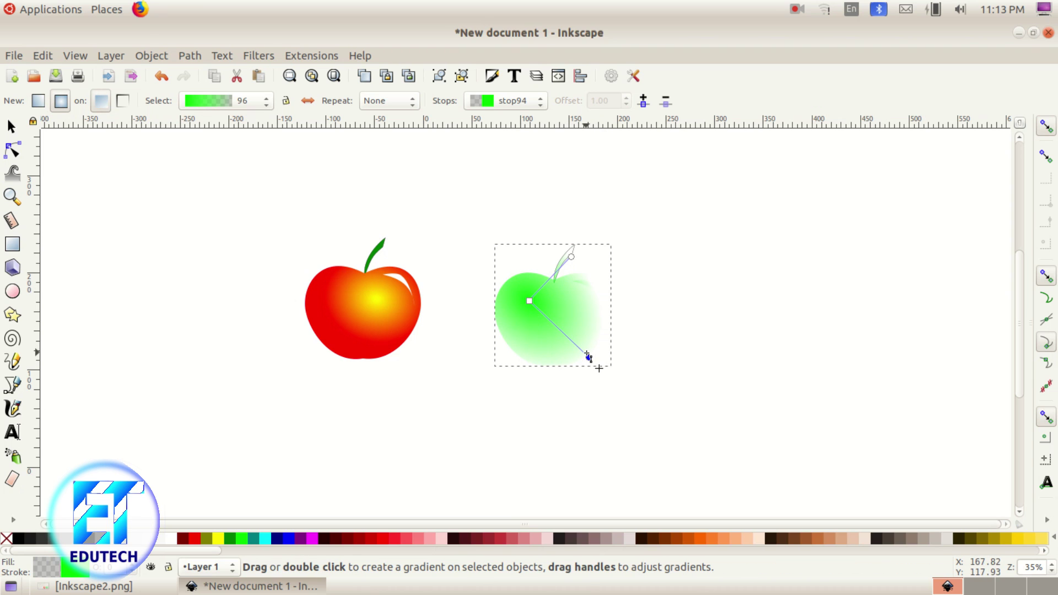
Set the gradient stops to bright green with a pale #B3FF80 centre
{"action": "left_click_drag", "start_coordinate": [207, 551], "coordinate": [467, 580]}
{"action": "left_click", "coordinate": [592, 539]}
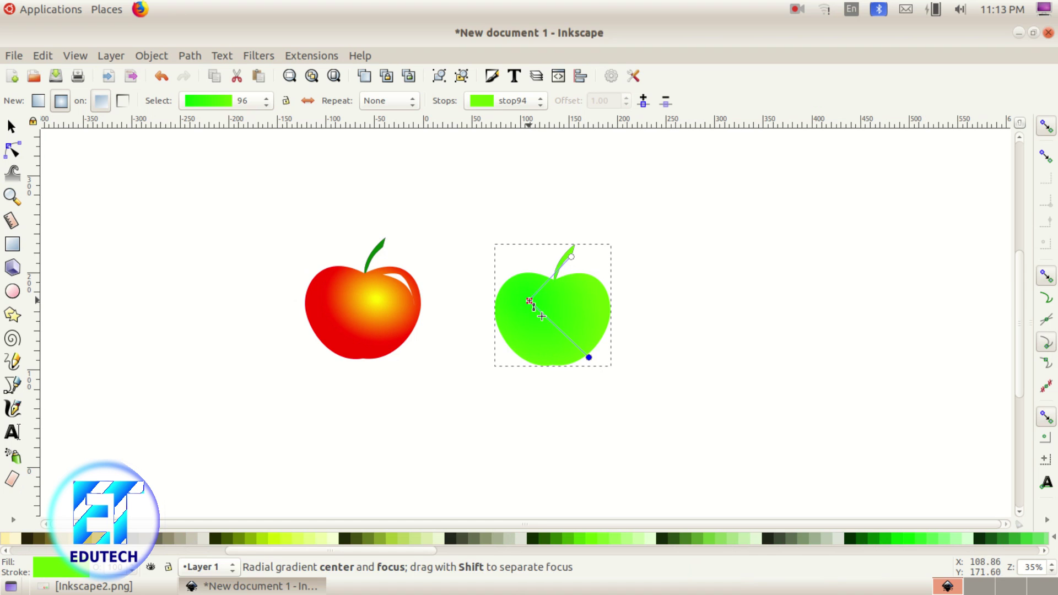
{"action": "left_click", "coordinate": [529, 301]}
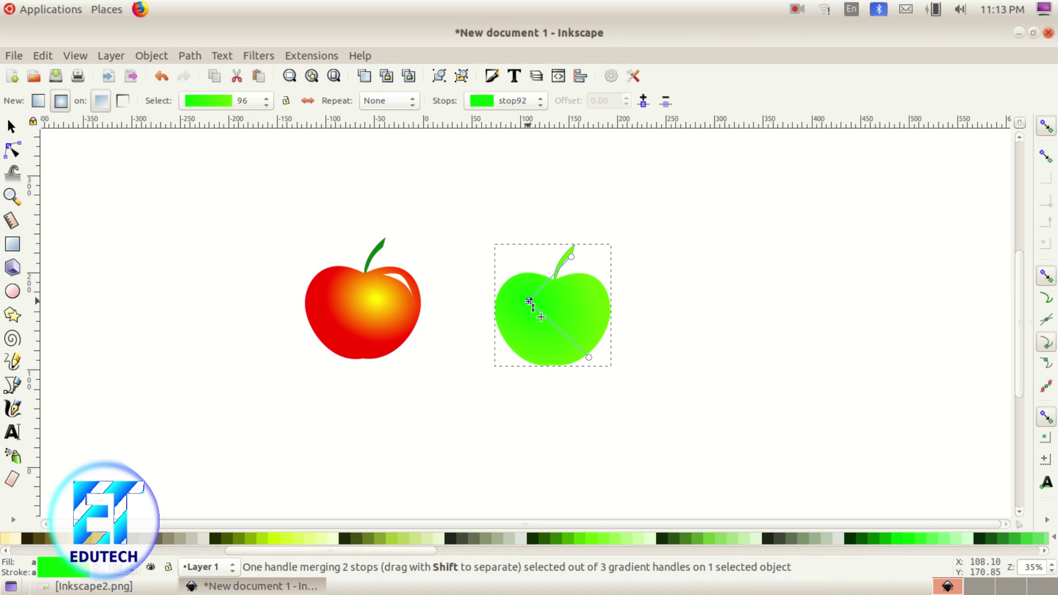
{"action": "left_click", "coordinate": [624, 540]}
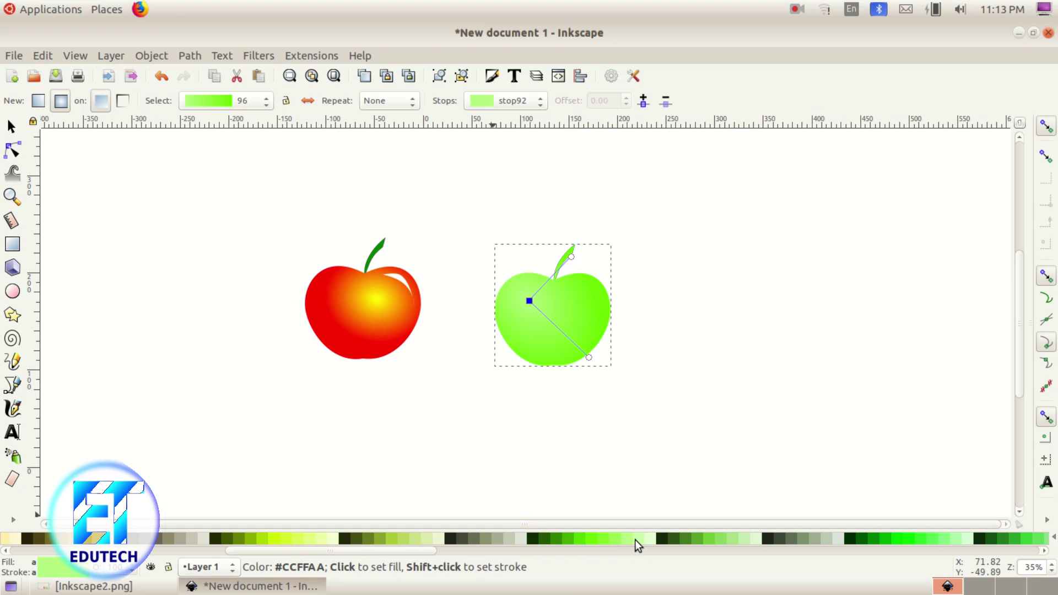
{"action": "left_click", "coordinate": [641, 539]}
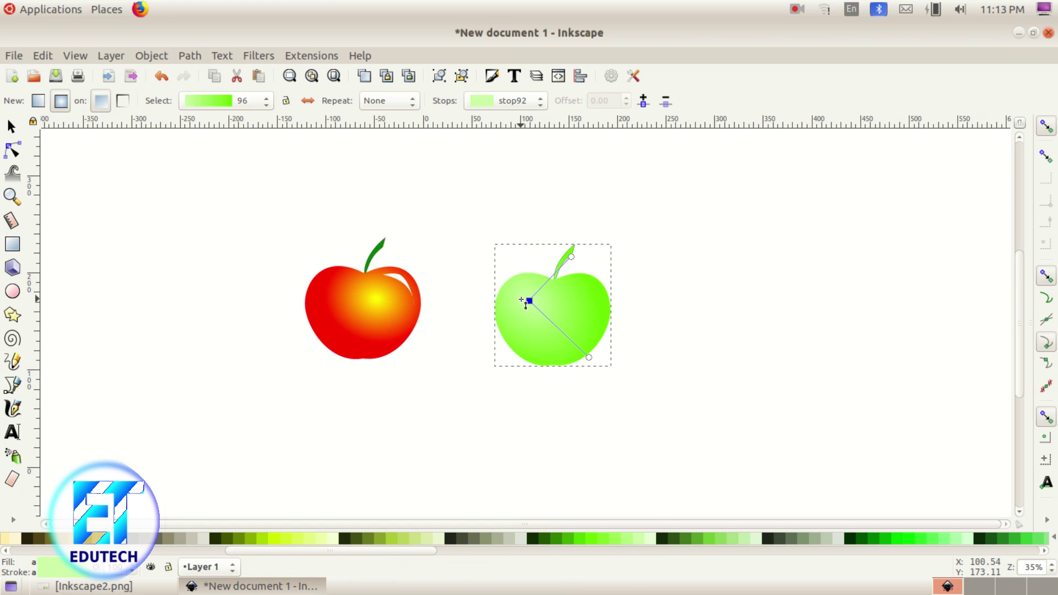
Centre the gradient in the apple, extend its radius, and set the outer colour #44AA00
{"action": "left_click_drag", "start_coordinate": [527, 301], "coordinate": [579, 305]}
{"action": "left_click_drag", "start_coordinate": [637, 361], "coordinate": [551, 353]}
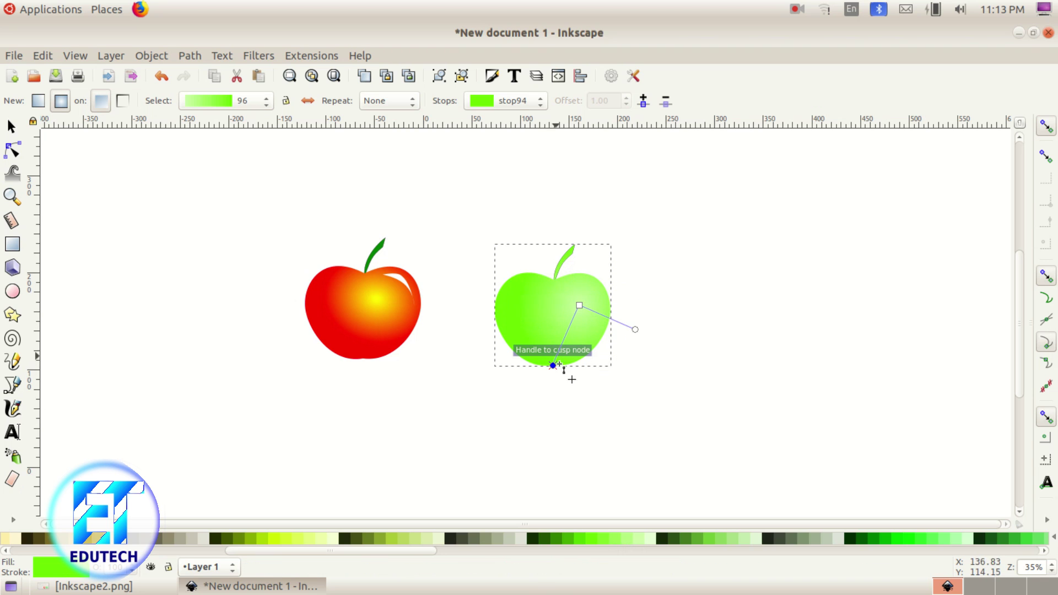
{"action": "left_click", "coordinate": [580, 537]}
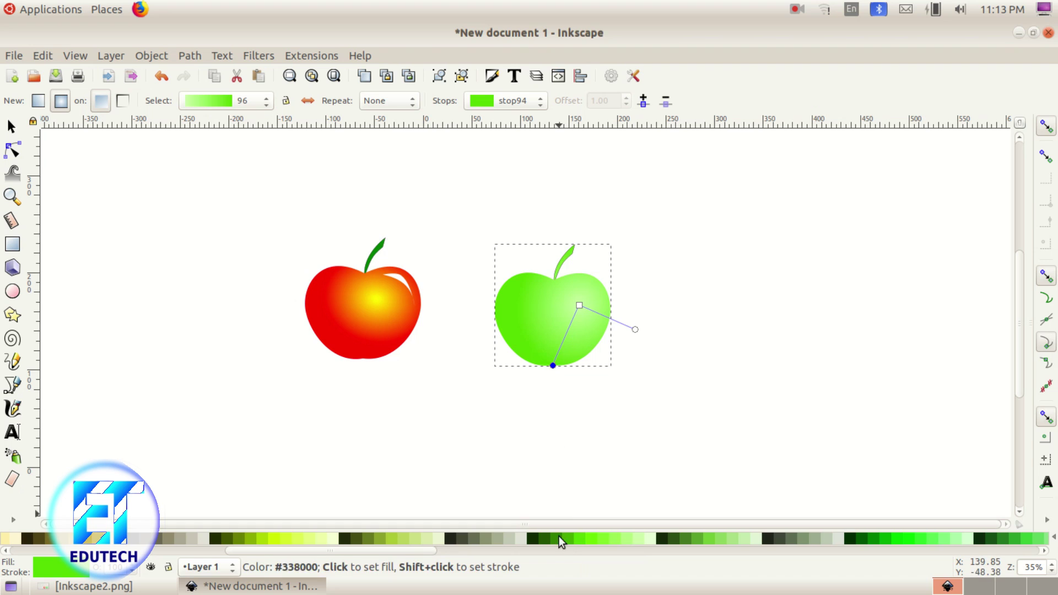
{"action": "left_click", "coordinate": [566, 541]}
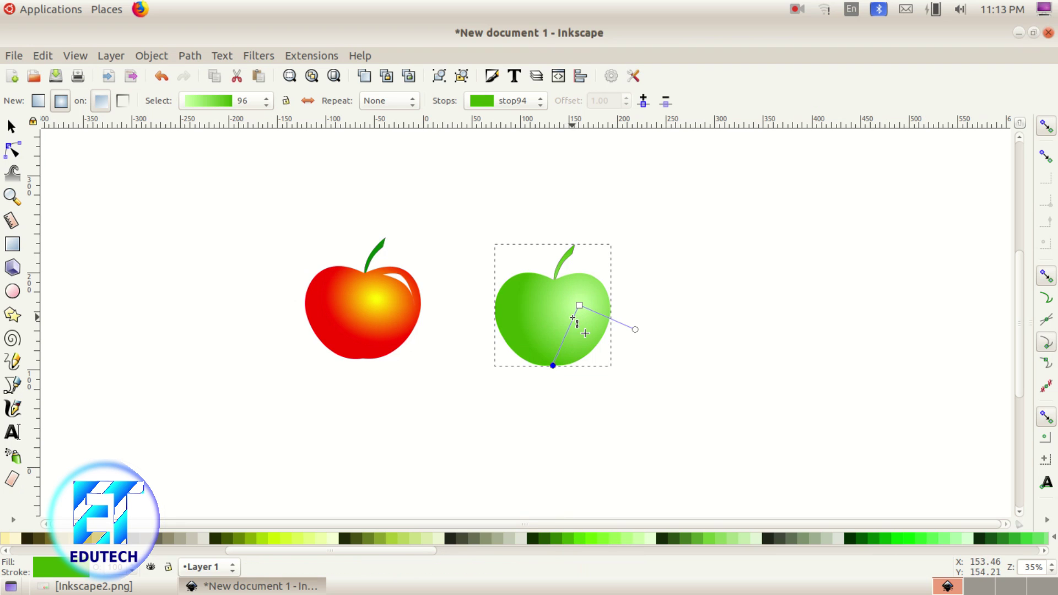
{"action": "left_click", "coordinate": [110, 582]}
{"action": "left_click", "coordinate": [110, 582]}
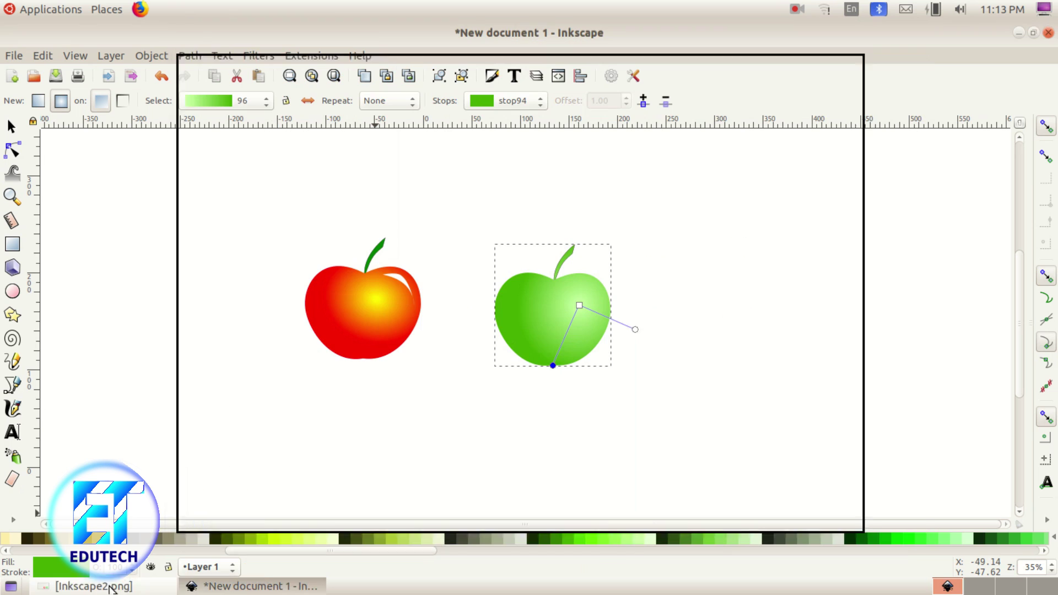
Shift the highlight up-left, brighten the green, and move the apple toward the red one
{"action": "left_click_drag", "start_coordinate": [580, 305], "coordinate": [575, 300]}
{"action": "left_click", "coordinate": [547, 359]}
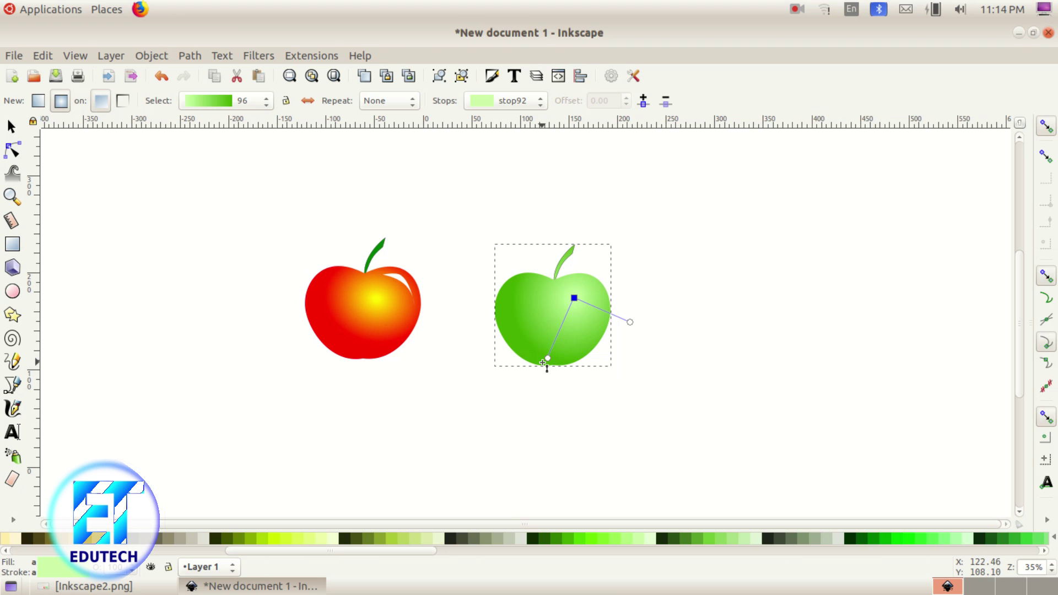
{"action": "left_click_drag", "start_coordinate": [548, 359], "coordinate": [555, 334]}
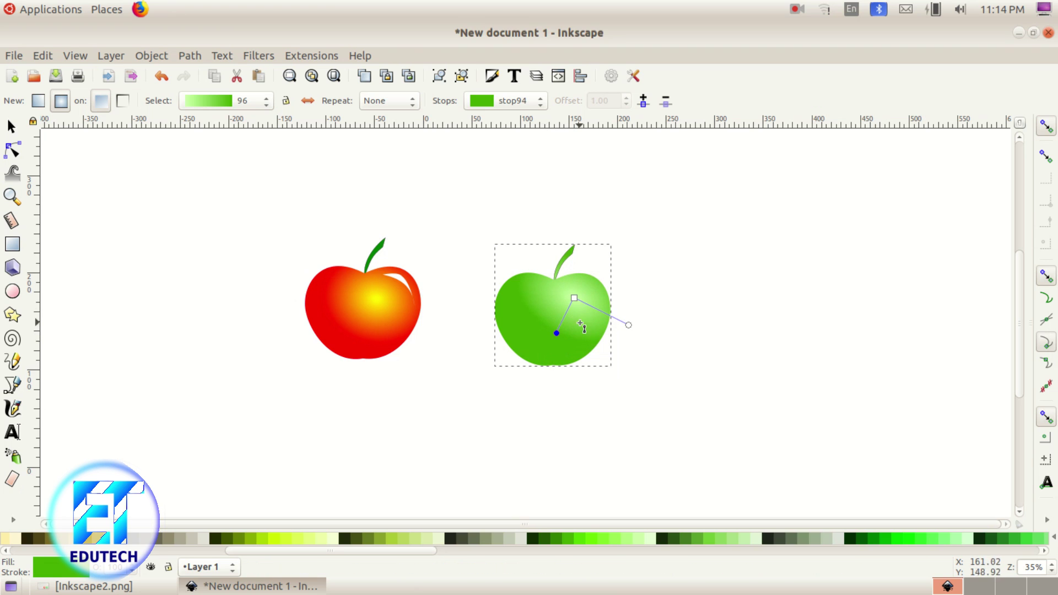
{"action": "left_click", "coordinate": [580, 536]}
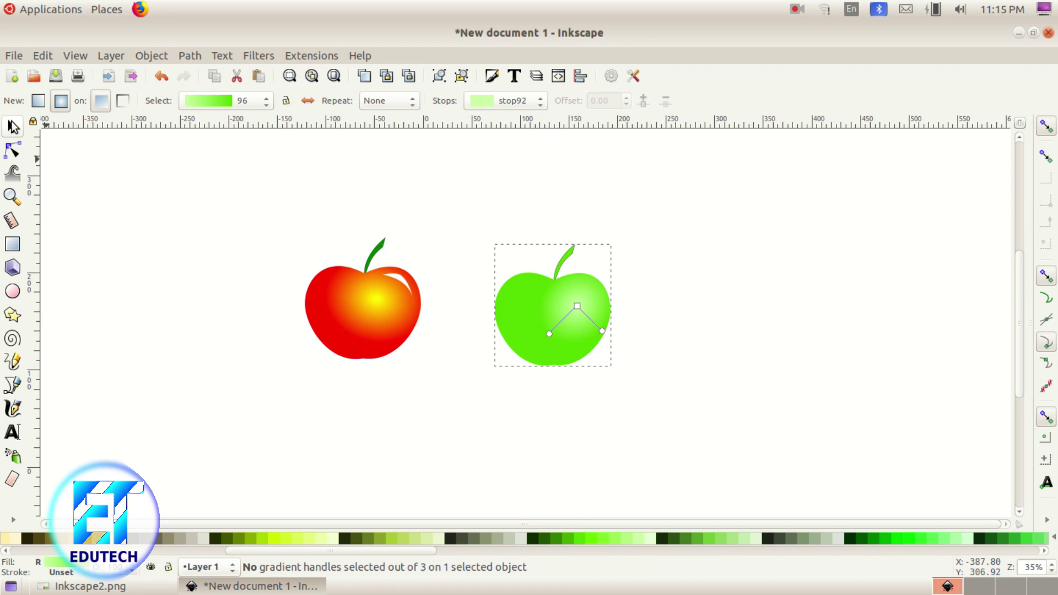
{"action": "left_click", "coordinate": [11, 126]}
{"action": "left_click_drag", "start_coordinate": [573, 323], "coordinate": [544, 312]}
Draw a rectangle covering both apples
{"action": "left_click", "coordinate": [634, 423]}
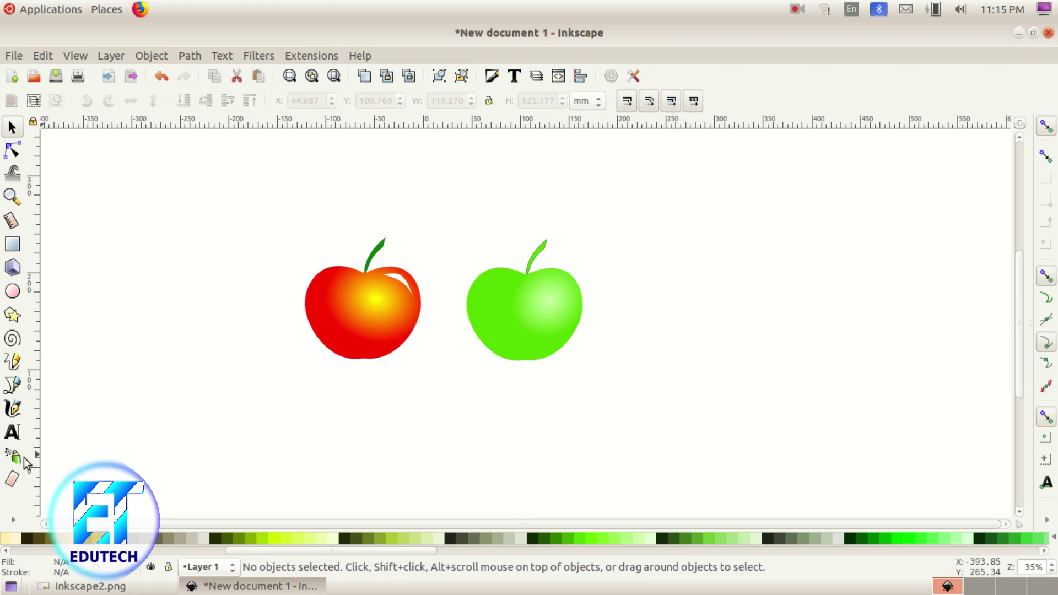
{"action": "left_click", "coordinate": [12, 244]}
{"action": "mouse_move", "coordinate": [207, 203]}
{"action": "left_mouse_down"}
{"action": "mouse_move", "coordinate": [287, 349]}
{"action": "mouse_move", "coordinate": [620, 415]}
{"action": "mouse_move", "coordinate": [243, 372]}
{"action": "mouse_move", "coordinate": [436, 447]}
{"action": "mouse_move", "coordinate": [529, 436]}
{"action": "left_mouse_up"}
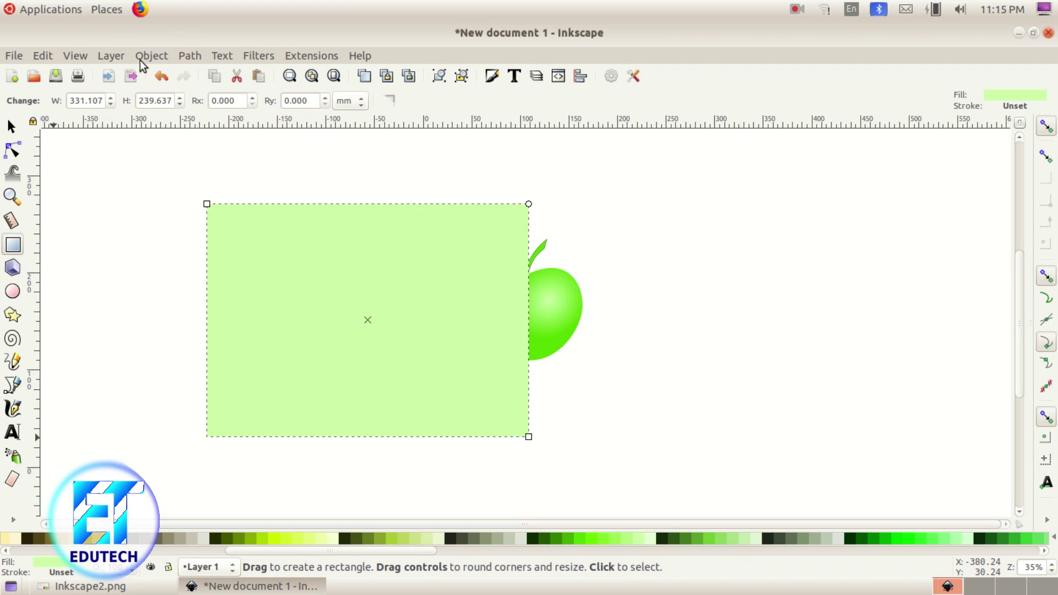
Set the rectangle's fill to No paint in Fill and Stroke
{"action": "left_click", "coordinate": [12, 127]}
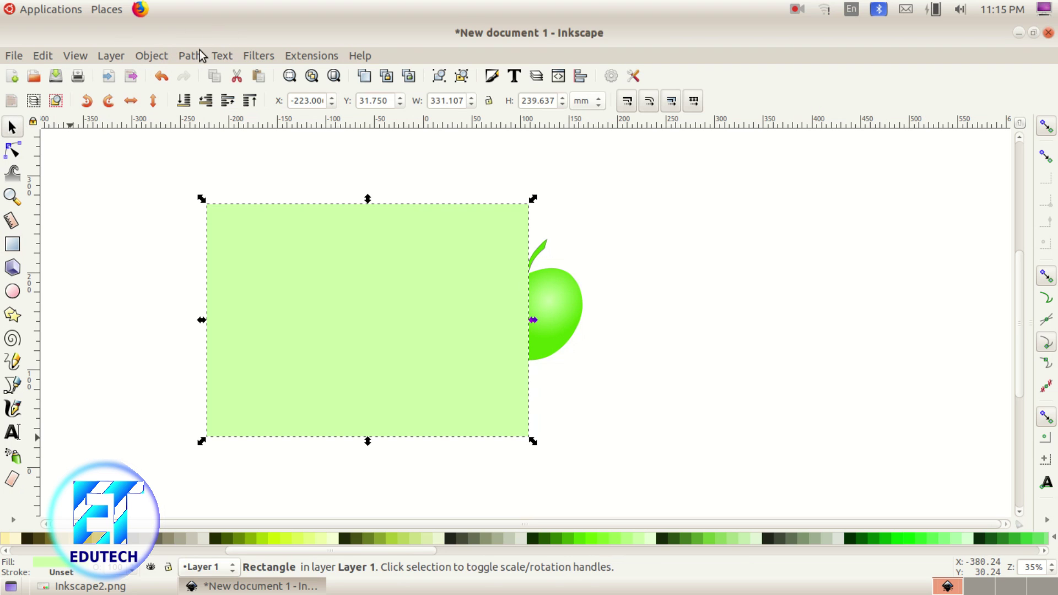
{"action": "left_click", "coordinate": [167, 55]}
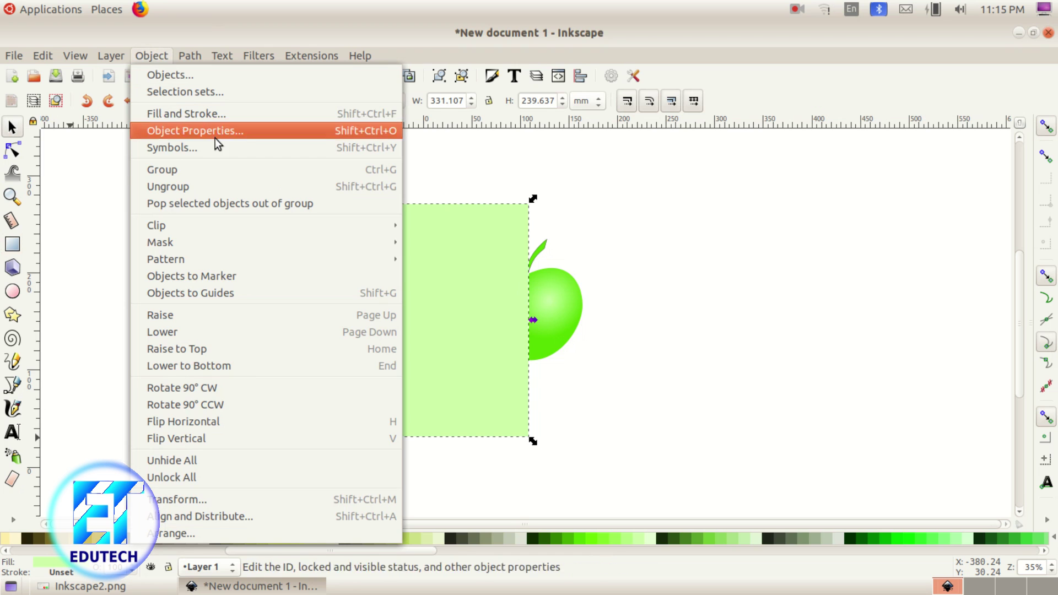
{"action": "left_click", "coordinate": [232, 113]}
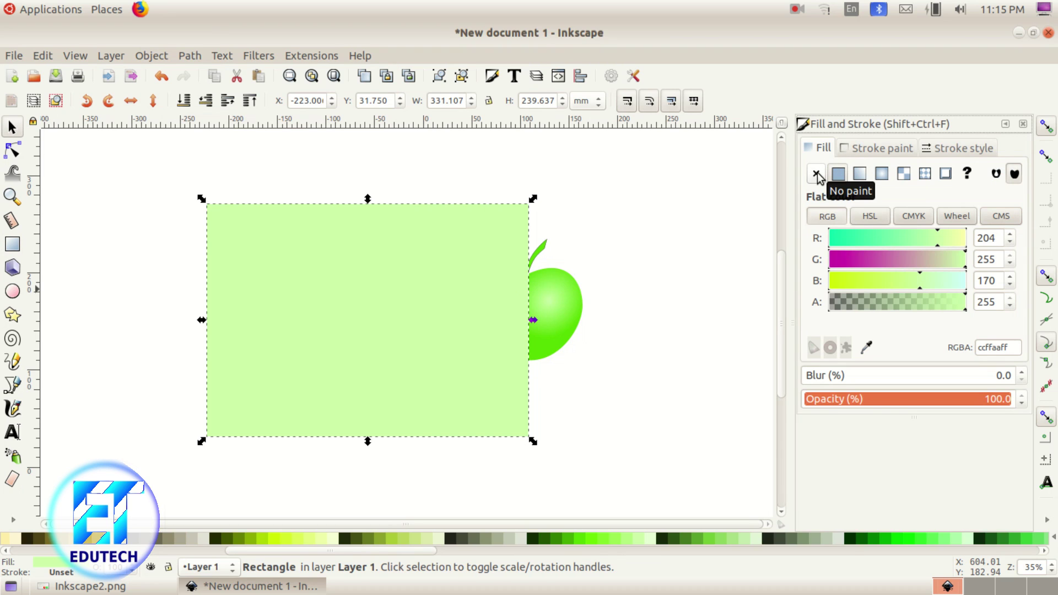
{"action": "left_click", "coordinate": [816, 175]}
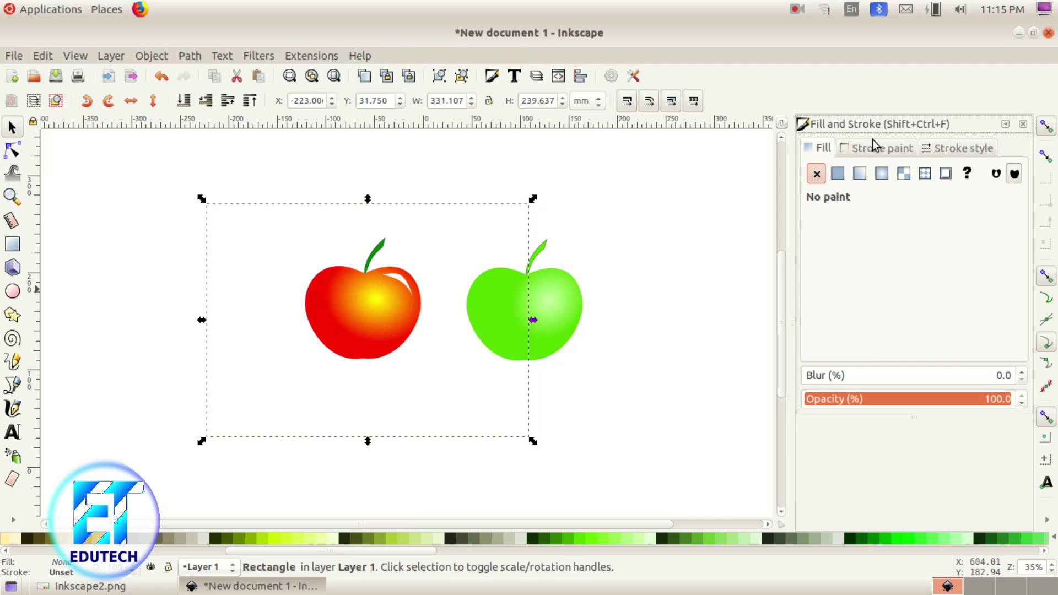
{"action": "left_click", "coordinate": [887, 150]}
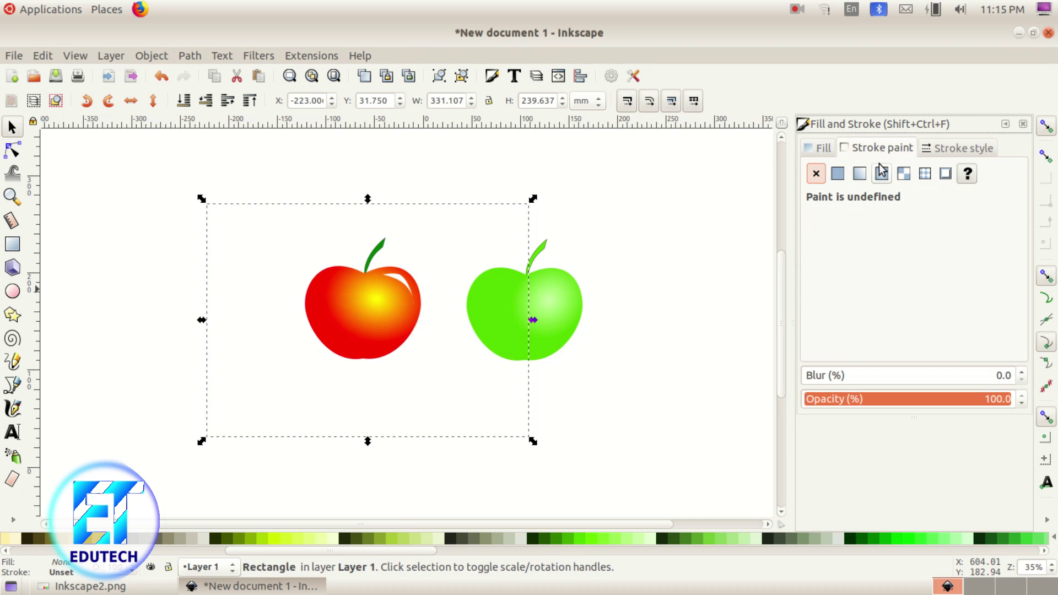
Give the rectangle a flat red (f70000ff) outline with stroke width 5
{"action": "left_click", "coordinate": [838, 174]}
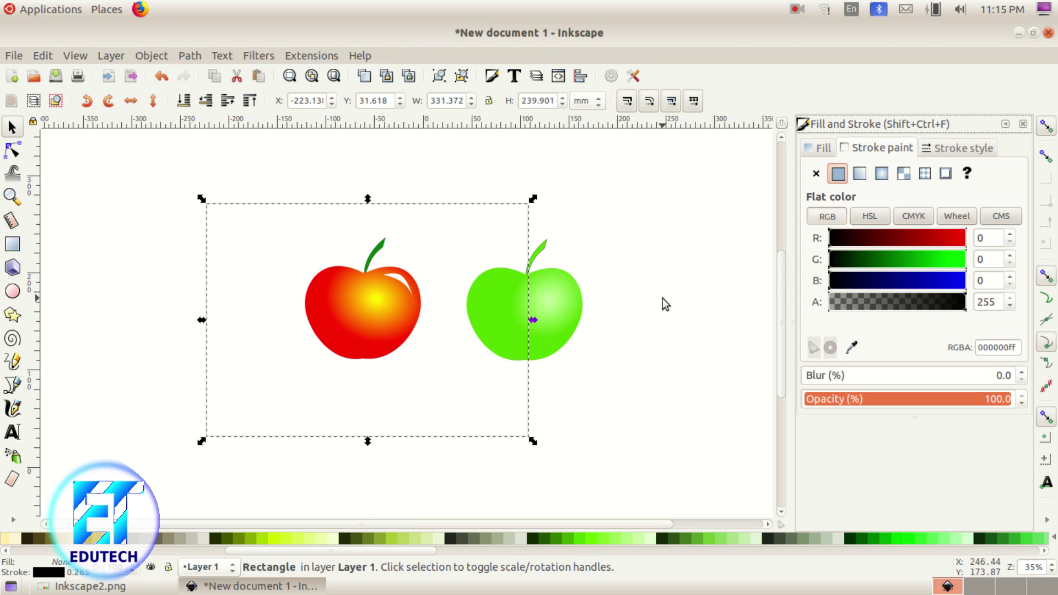
{"action": "left_click", "coordinate": [83, 585]}
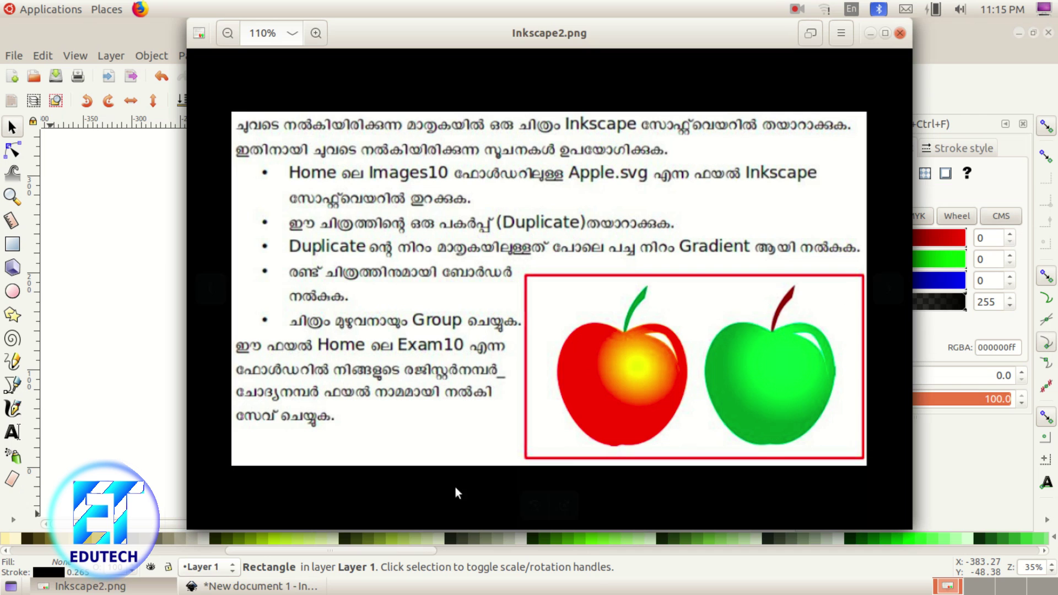
{"action": "left_click", "coordinate": [254, 585]}
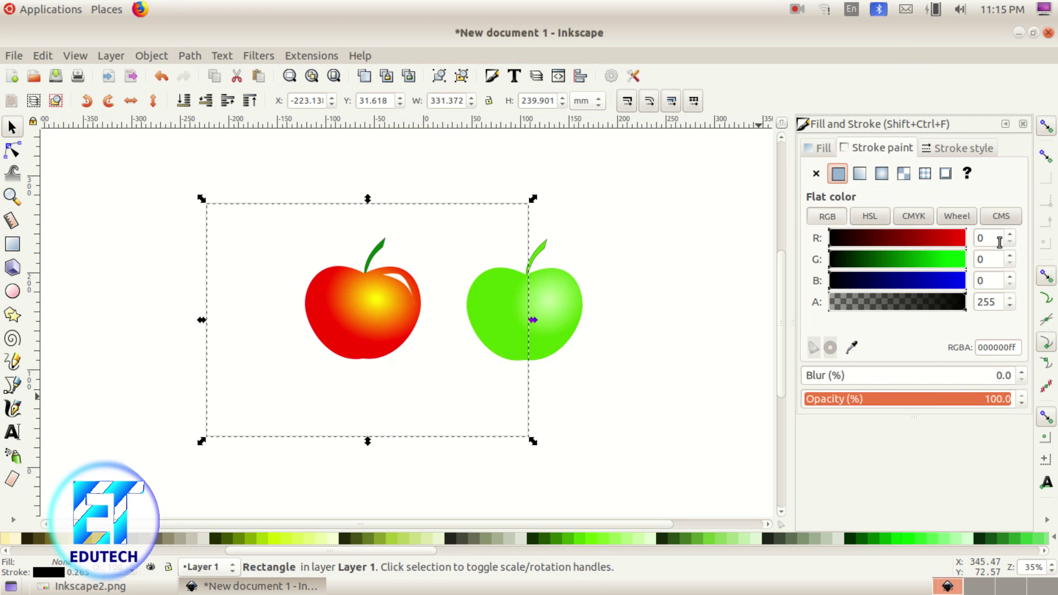
{"action": "left_click", "coordinate": [962, 241]}
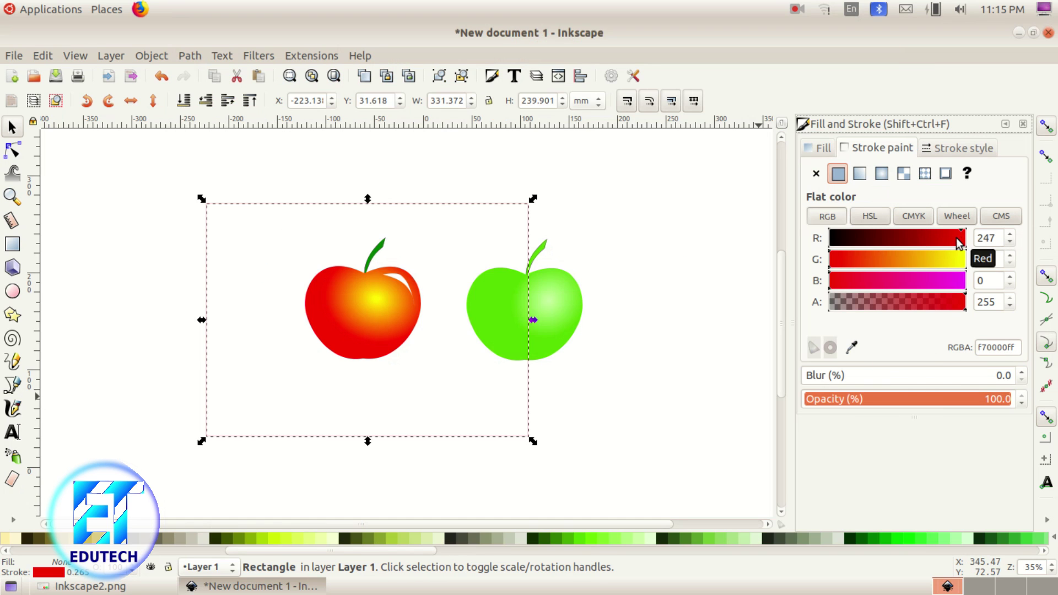
{"action": "left_click", "coordinate": [944, 149]}
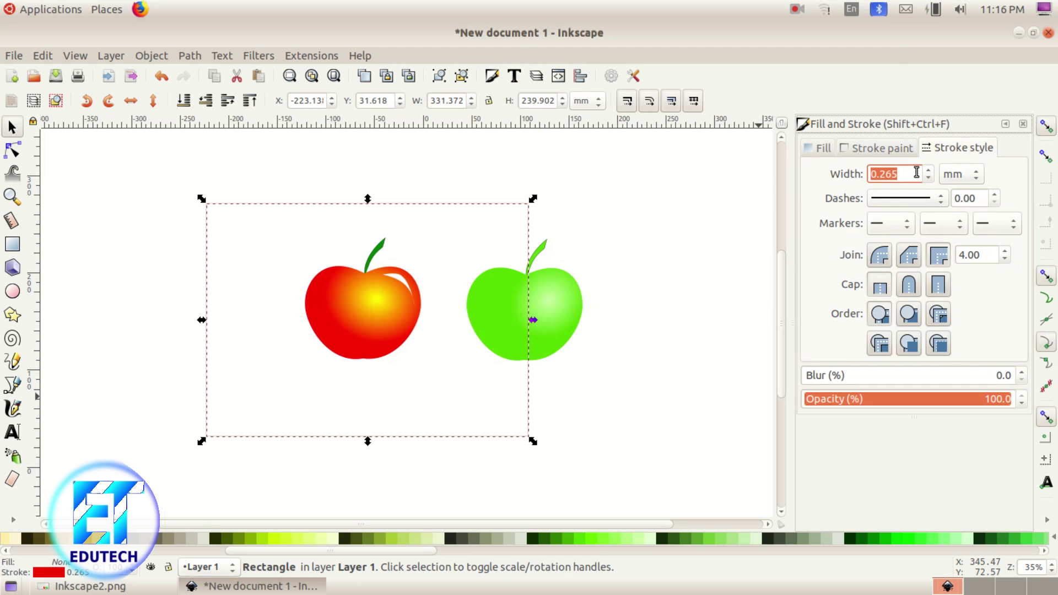
{"action": "type", "text": "5"}
{"action": "left_click", "coordinate": [892, 151]}
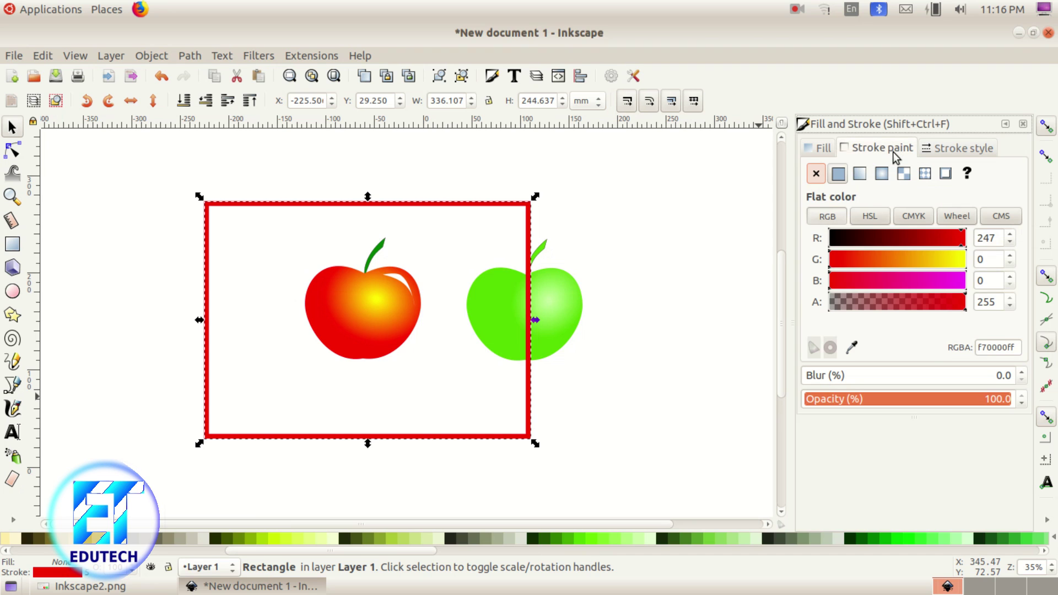
{"action": "left_click", "coordinate": [83, 586]}
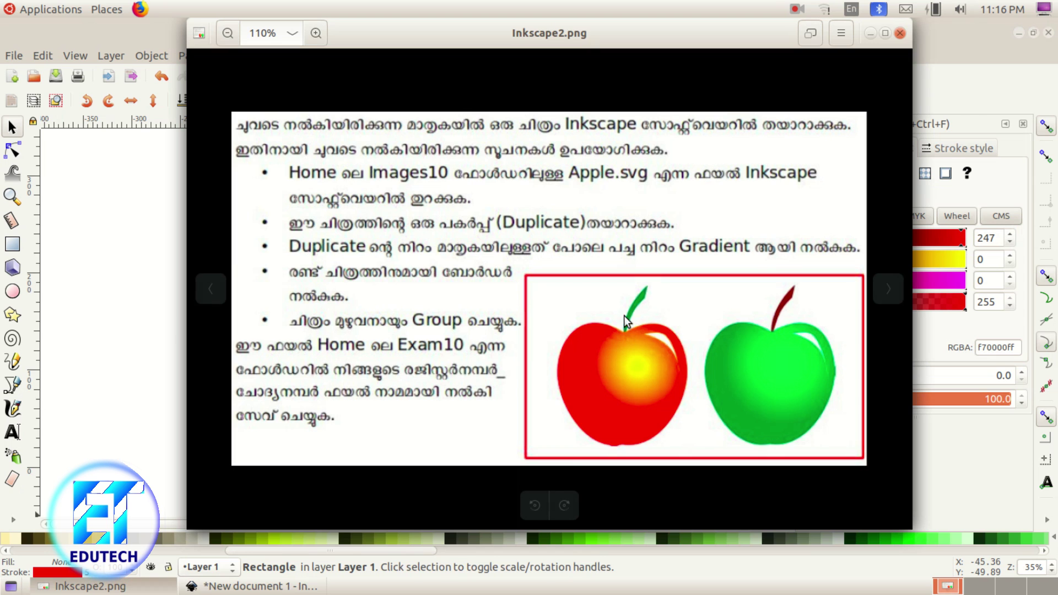
{"action": "left_click", "coordinate": [875, 35]}
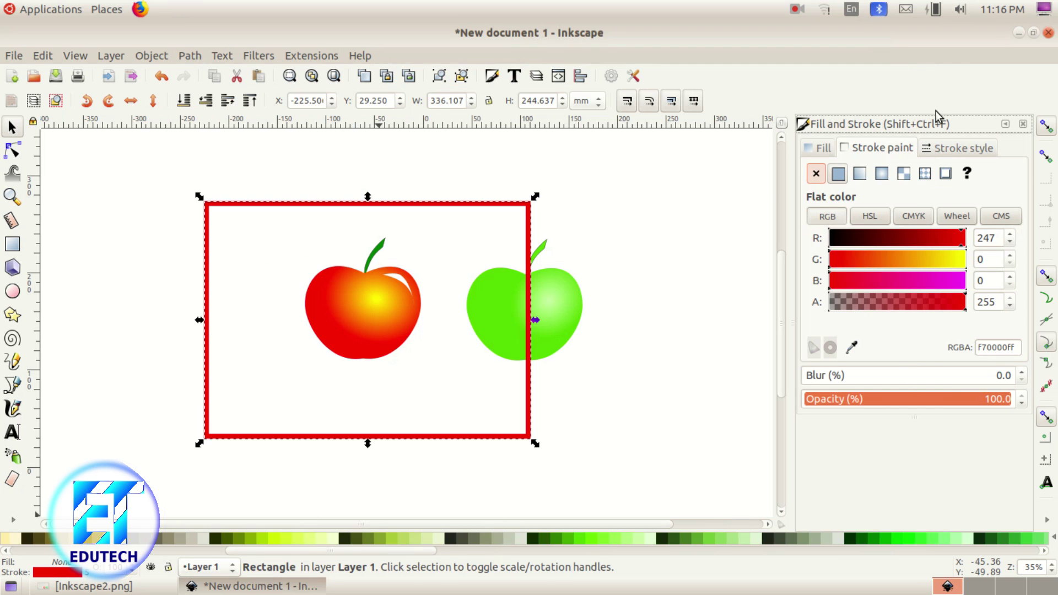
{"action": "left_click", "coordinate": [953, 147]}
Reduce the red outline's stroke width to 2
{"action": "double_click", "coordinate": [903, 174]}
{"action": "type", "text": "2"}
{"action": "left_click", "coordinate": [892, 149]}
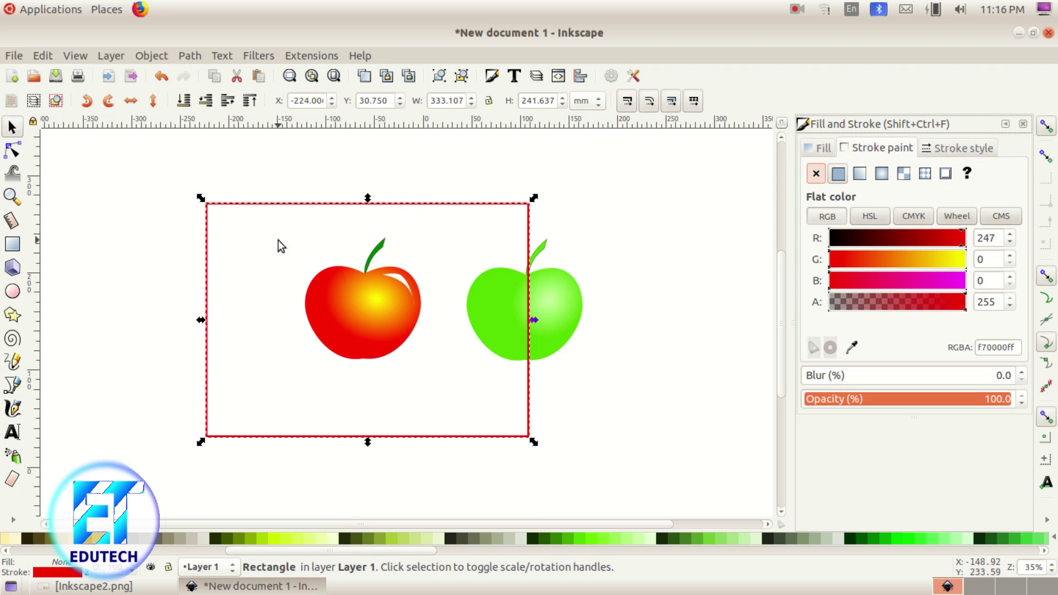
Shift the rectangle right, shorten it to about 333 × 187 mm, and select everything
{"action": "left_click_drag", "start_coordinate": [418, 204], "coordinate": [439, 209]}
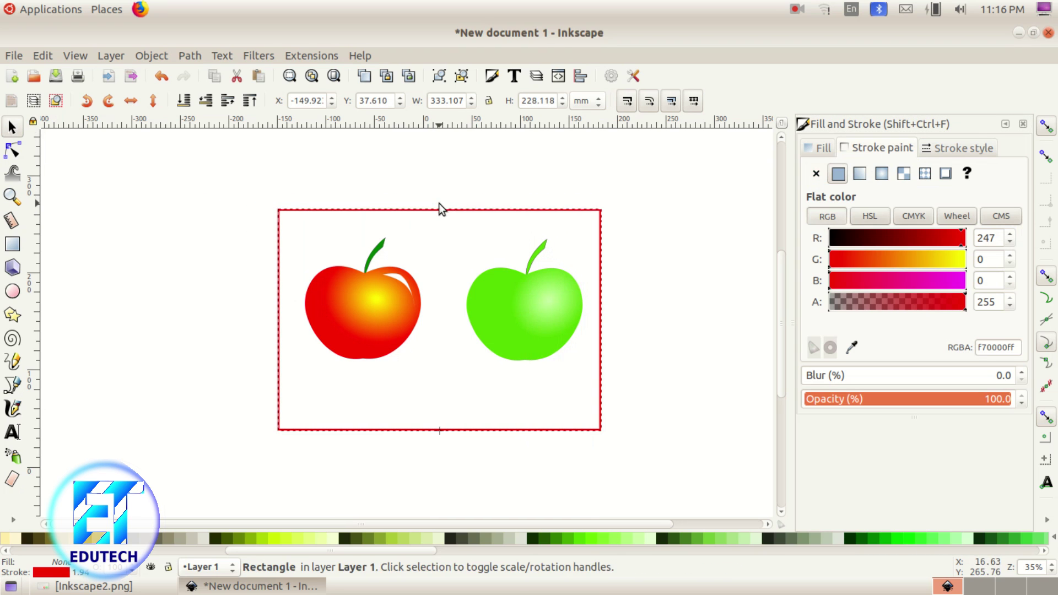
{"action": "left_click_drag", "start_coordinate": [440, 433], "coordinate": [428, 415]}
{"action": "left_click", "coordinate": [88, 585]}
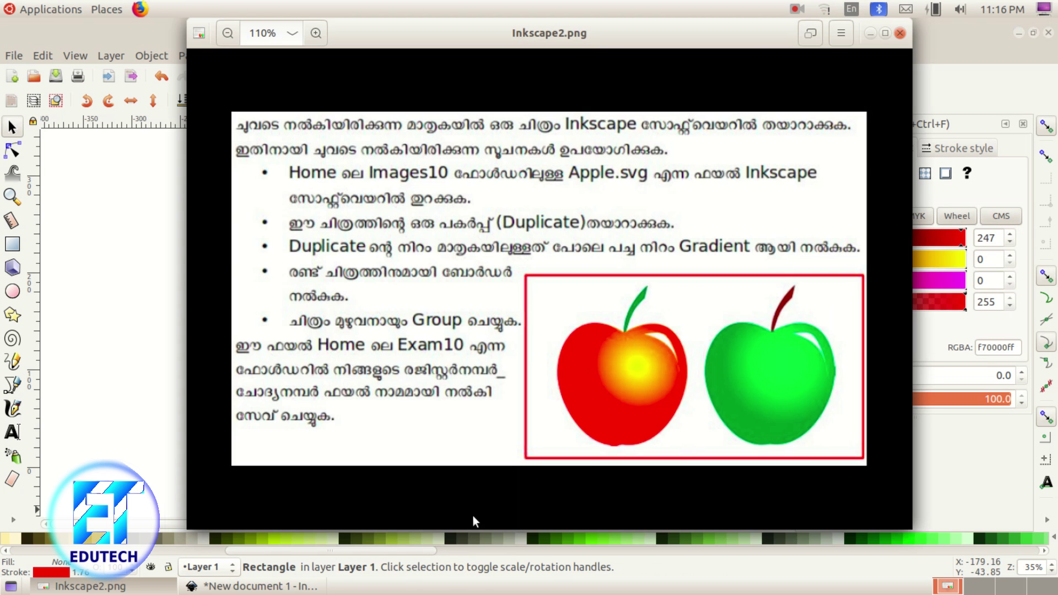
{"action": "left_click", "coordinate": [870, 33]}
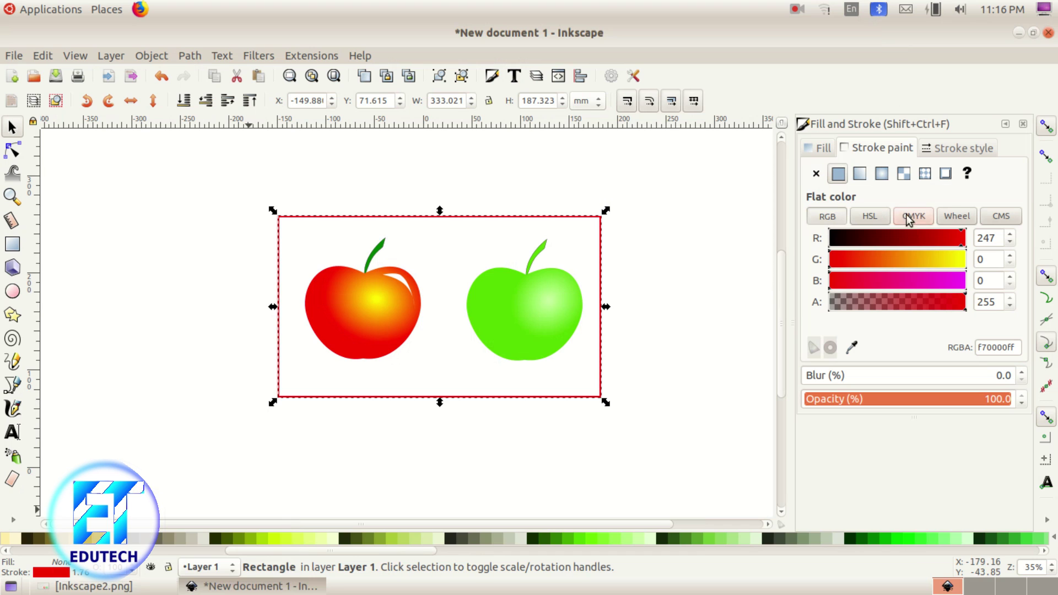
{"action": "left_click", "coordinate": [1001, 126]}
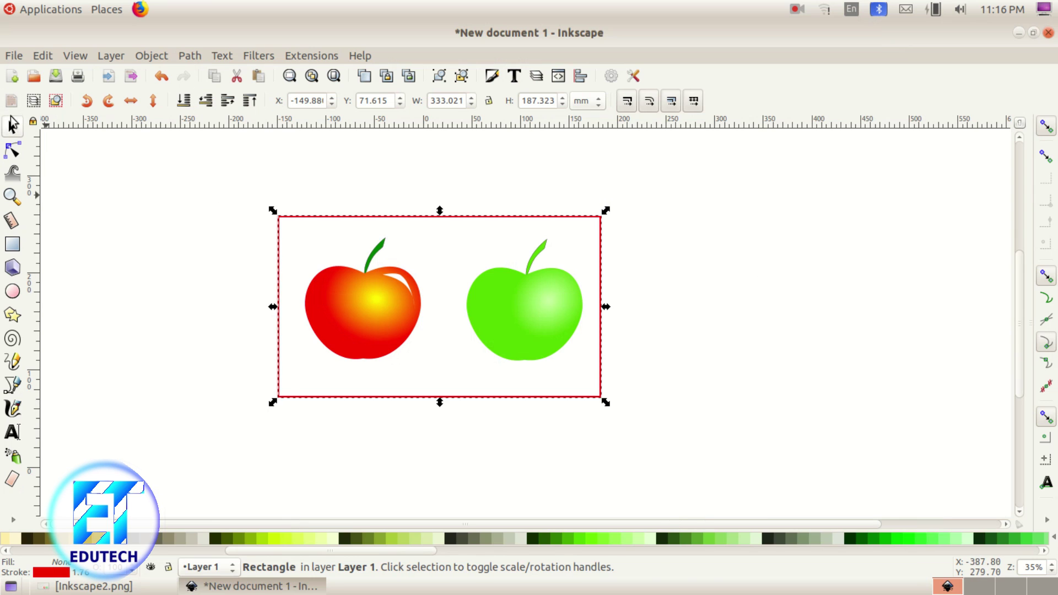
{"action": "left_click", "coordinate": [13, 126]}
{"action": "left_click_drag", "start_coordinate": [183, 175], "coordinate": [642, 468]}
Group the red-framed rectangle and both apples into one object and shift it slightly up-left
{"action": "left_click", "coordinate": [144, 56]}
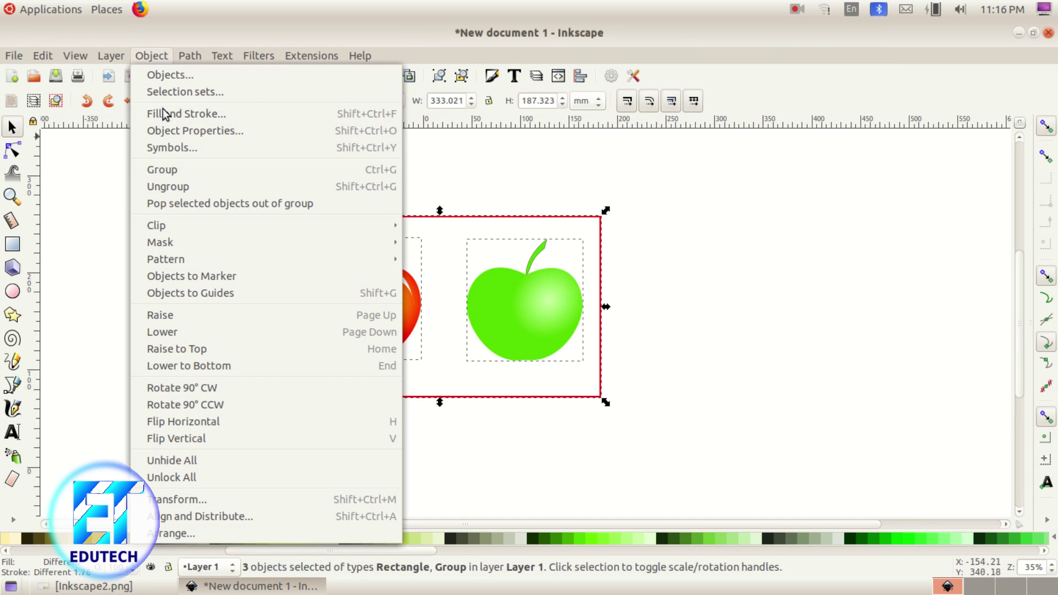
{"action": "left_click", "coordinate": [176, 169]}
{"action": "left_click", "coordinate": [212, 258]}
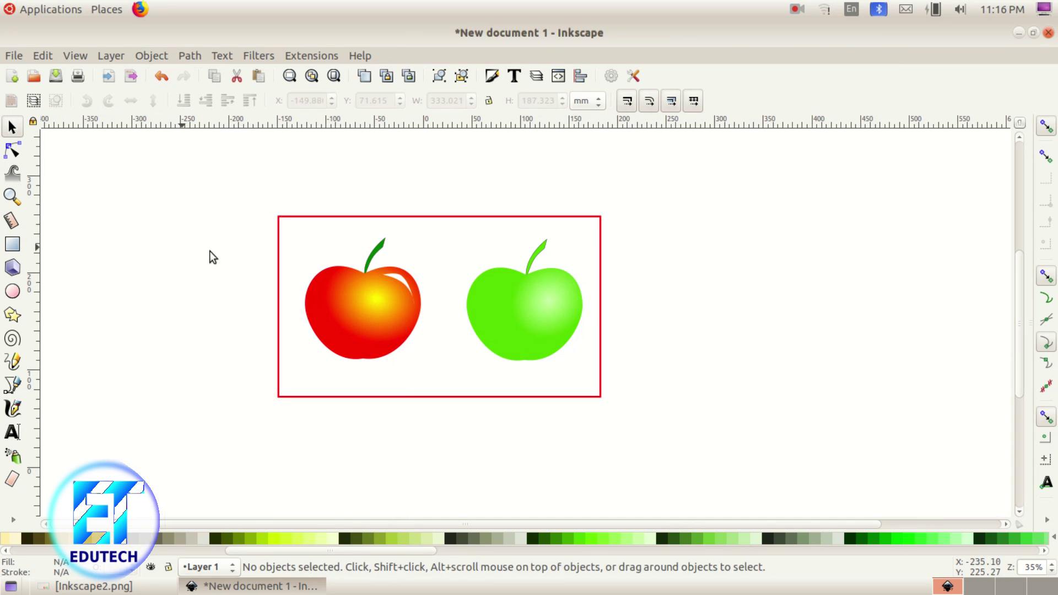
{"action": "left_click_drag", "start_coordinate": [403, 303], "coordinate": [426, 318]}
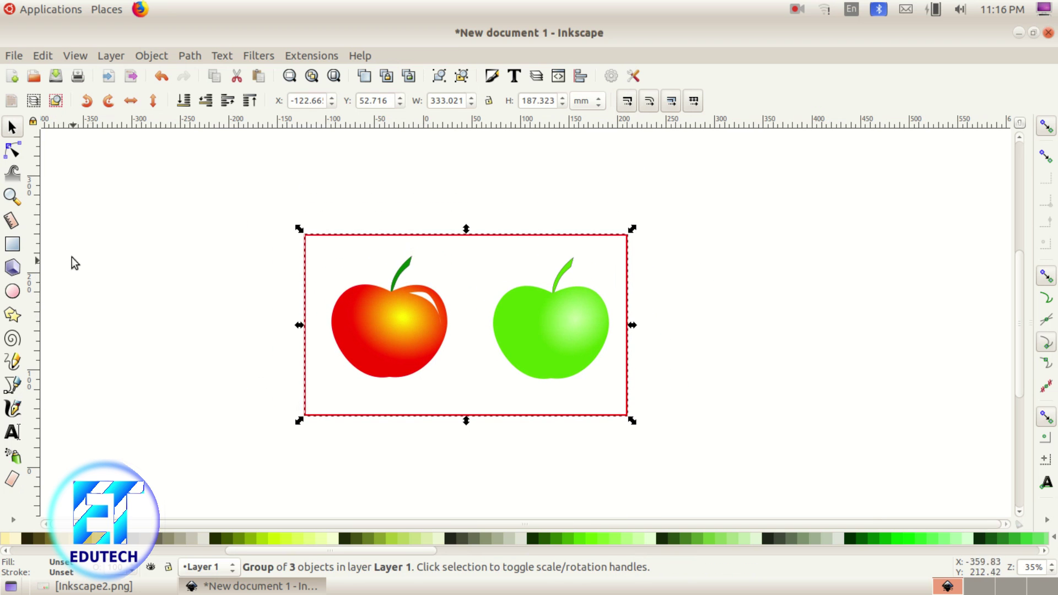
{"action": "left_click", "coordinate": [13, 56]}
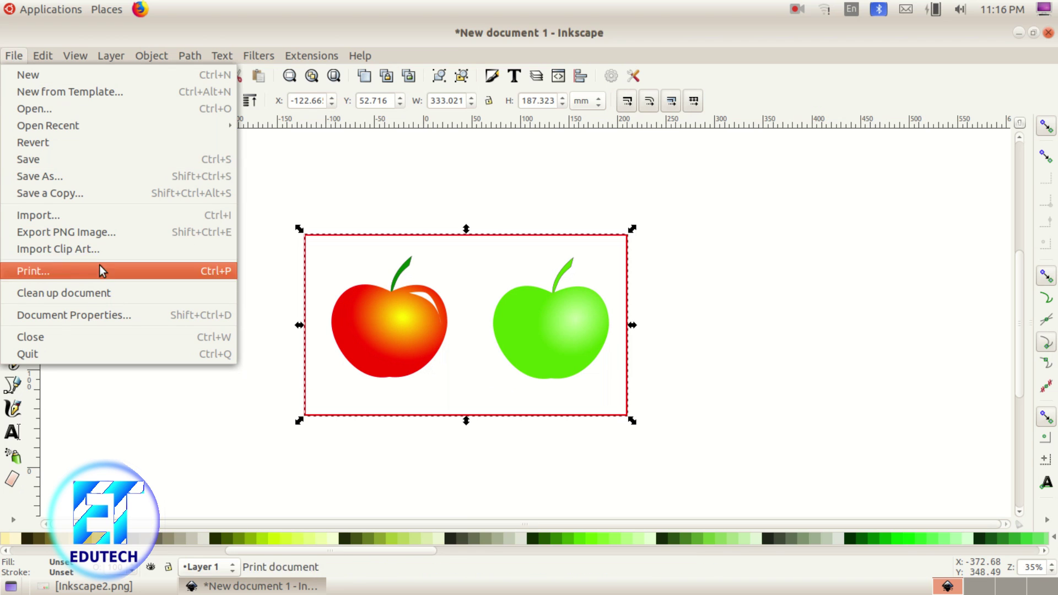
Save the apple drawing as 11_1.svg in the Exam10 folder
{"action": "left_click", "coordinate": [100, 177]}
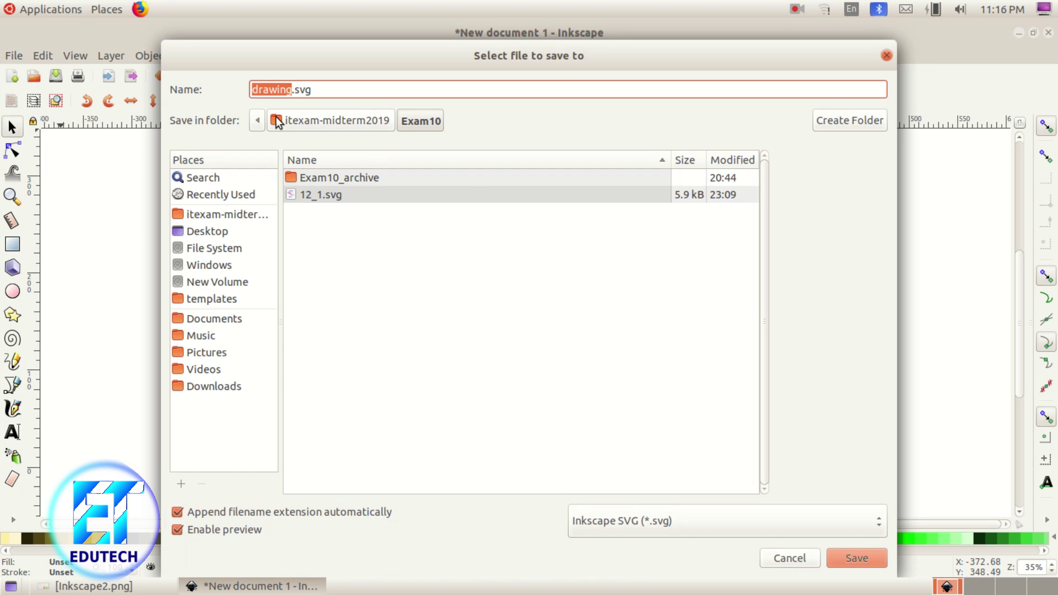
{"action": "type", "text": "11_1"}
{"action": "left_click_drag", "start_coordinate": [286, 93], "coordinate": [303, 93]}
{"action": "left_click", "coordinate": [878, 550]}
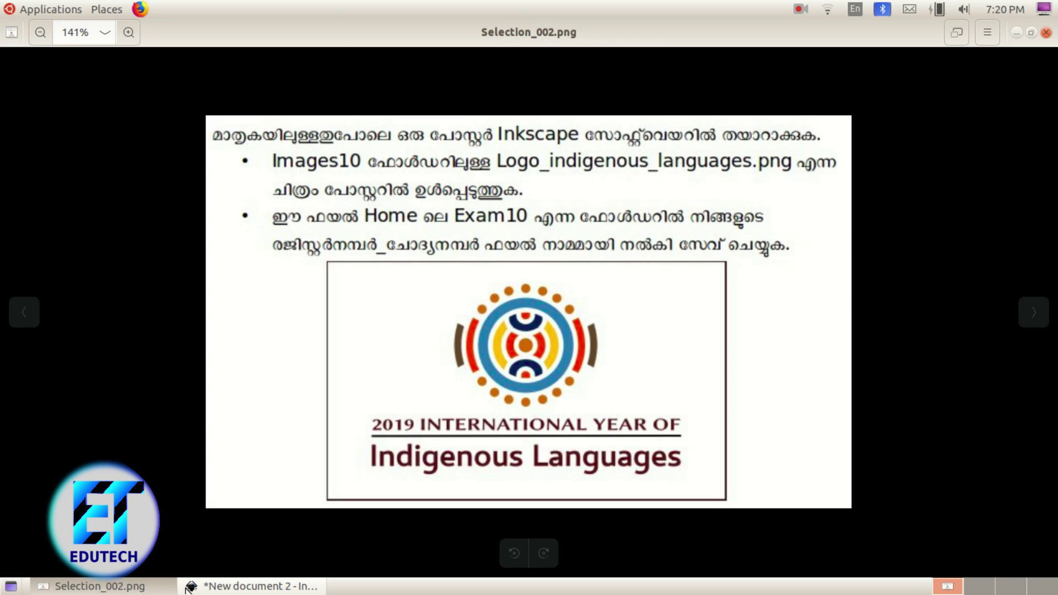
Import Logo_Indigenous_languages.png into New document 2 and enlarge it to about 189 × 165 mm
{"action": "left_click", "coordinate": [213, 591]}
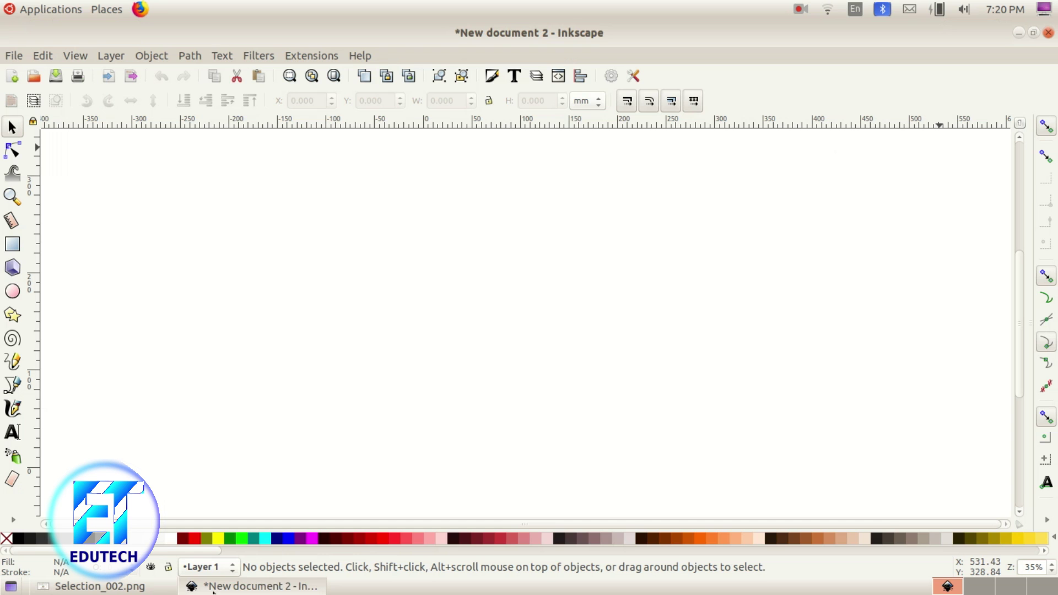
{"action": "left_click", "coordinate": [14, 56]}
{"action": "left_click", "coordinate": [34, 214]}
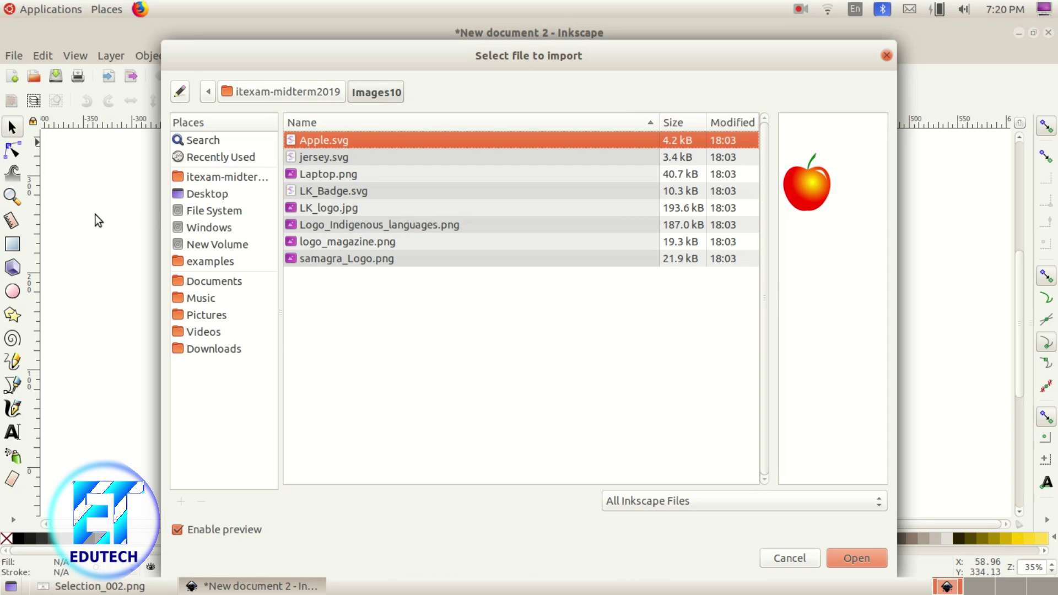
{"action": "left_click", "coordinate": [352, 222]}
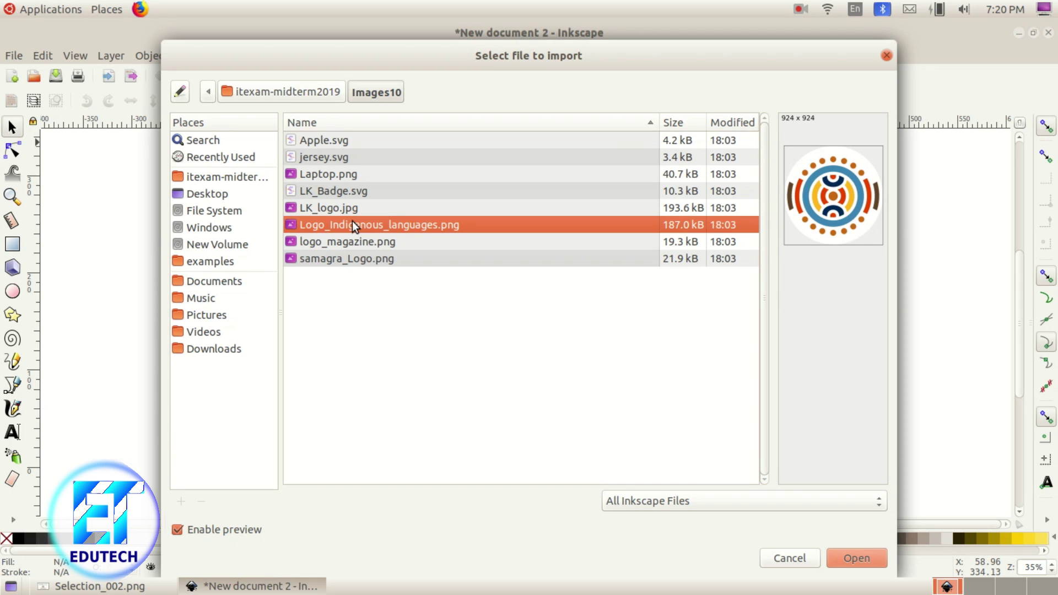
{"action": "left_click", "coordinate": [856, 558]}
{"action": "left_click", "coordinate": [631, 424]}
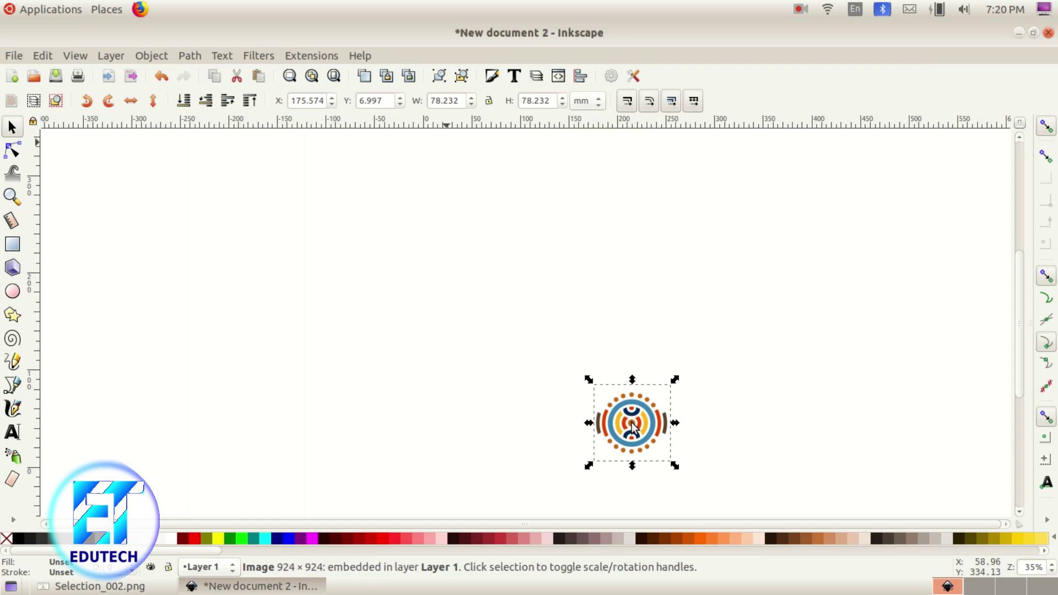
{"action": "left_click_drag", "start_coordinate": [631, 422], "coordinate": [510, 386]}
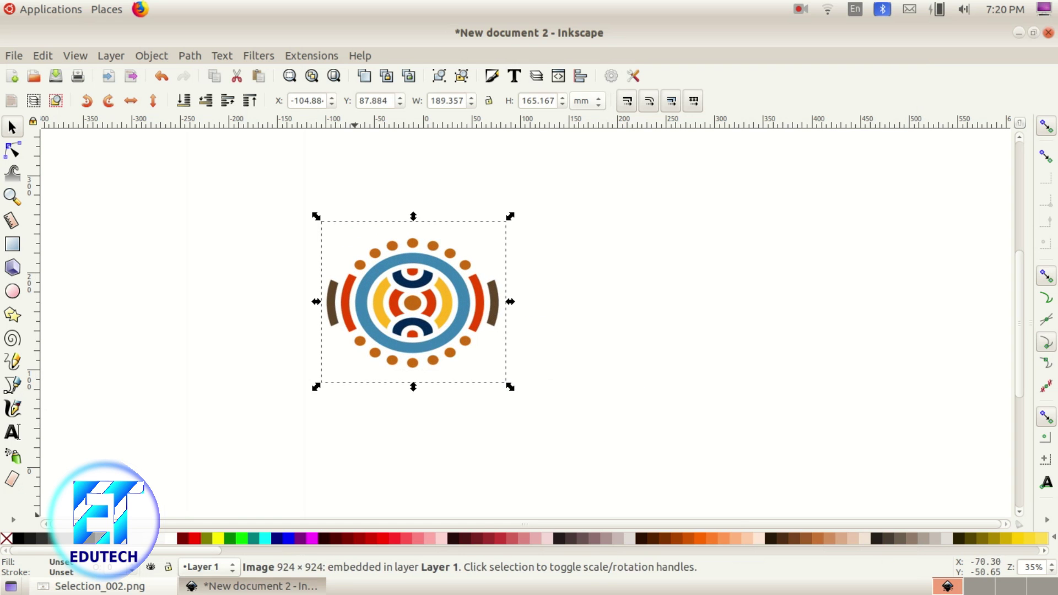
{"action": "left_click", "coordinate": [128, 588]}
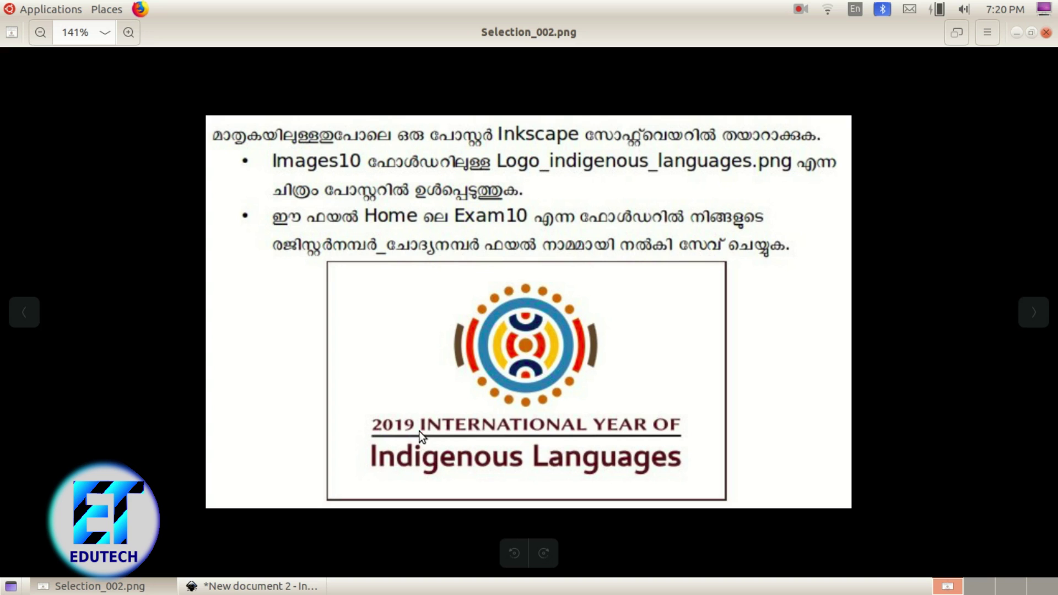
Draw a rectangle about 396 × 287 mm around the logo and set its fill to No paint
{"action": "left_click", "coordinate": [283, 585]}
{"action": "left_click", "coordinate": [12, 244]}
{"action": "left_click_drag", "start_coordinate": [215, 167], "coordinate": [593, 440]}
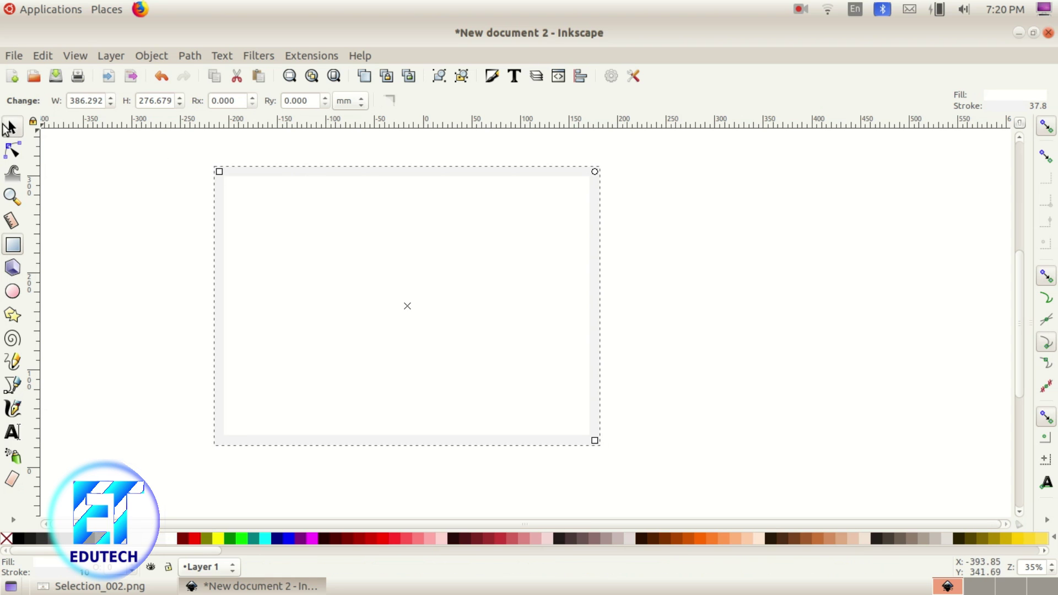
{"action": "left_click", "coordinate": [8, 127]}
{"action": "left_click", "coordinate": [150, 55]}
{"action": "left_click", "coordinate": [167, 105]}
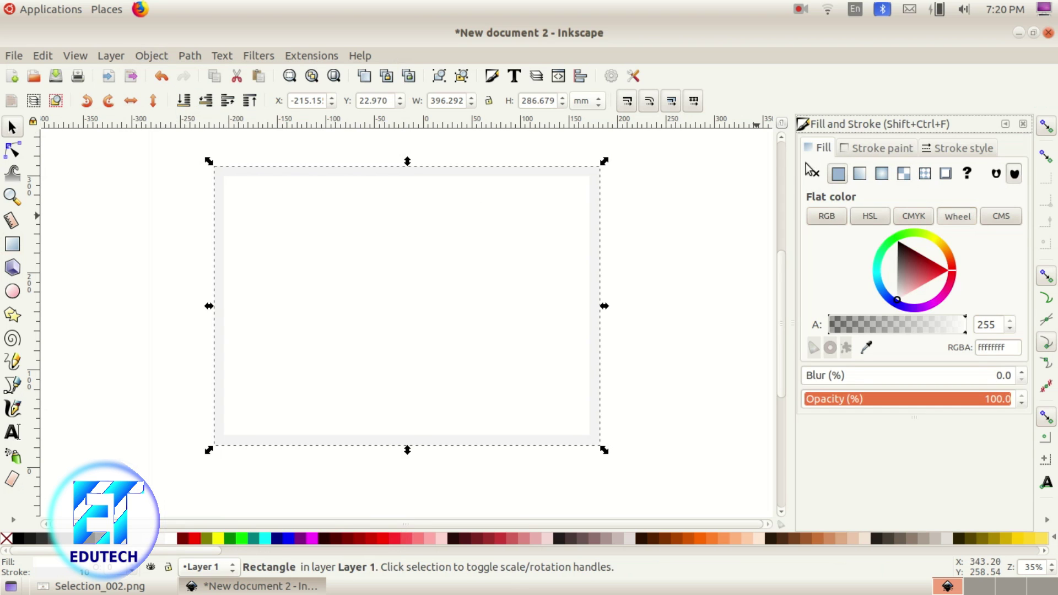
{"action": "left_click", "coordinate": [814, 174]}
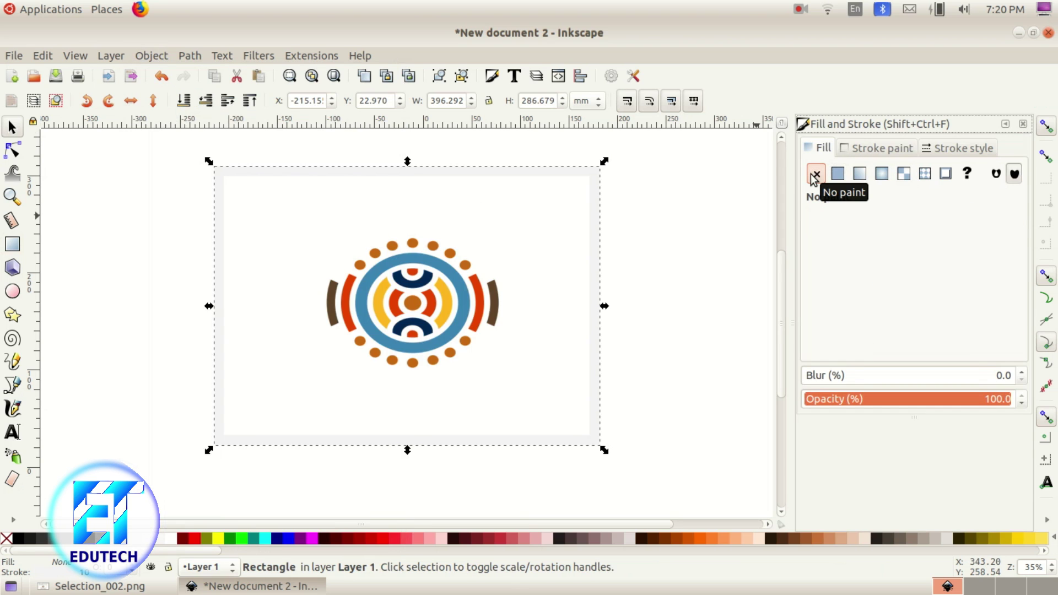
Set the rectangle's stroke to dark brown 54363dff with a width of 2 mm
{"action": "left_click", "coordinate": [878, 149]}
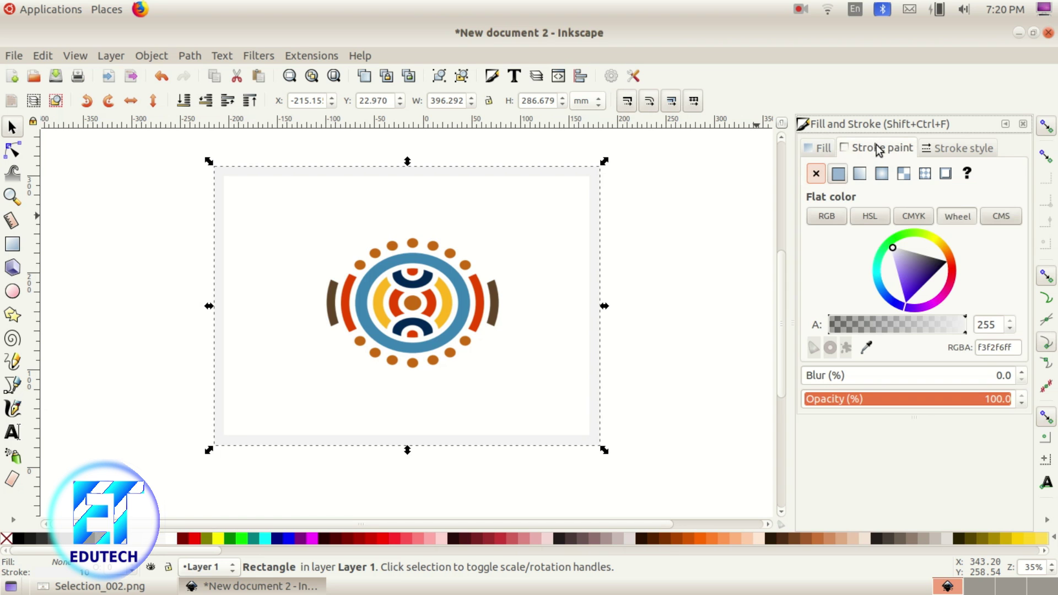
{"action": "left_click", "coordinate": [99, 585]}
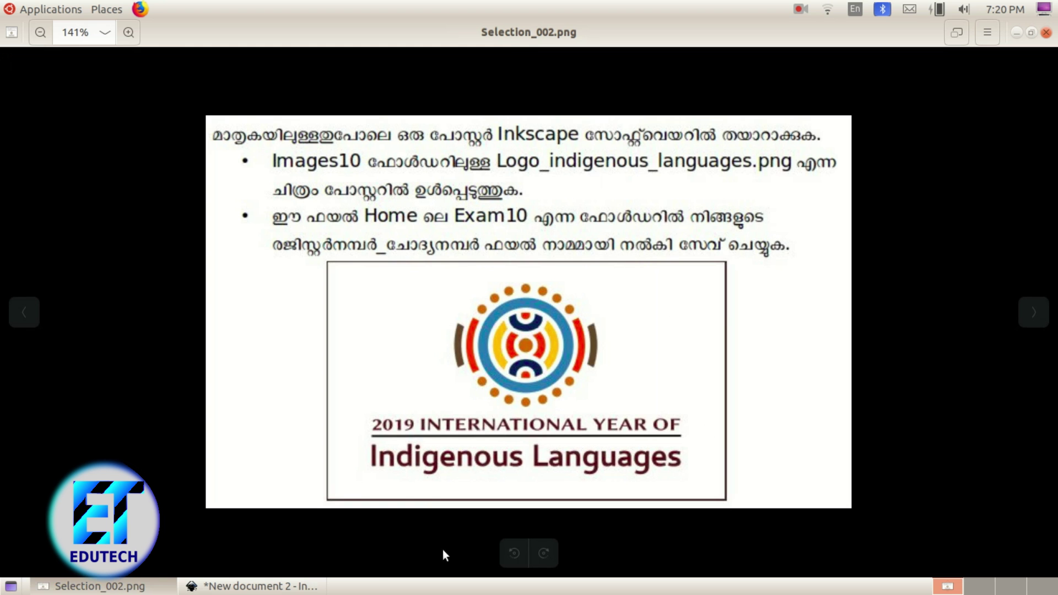
{"action": "left_click", "coordinate": [254, 585]}
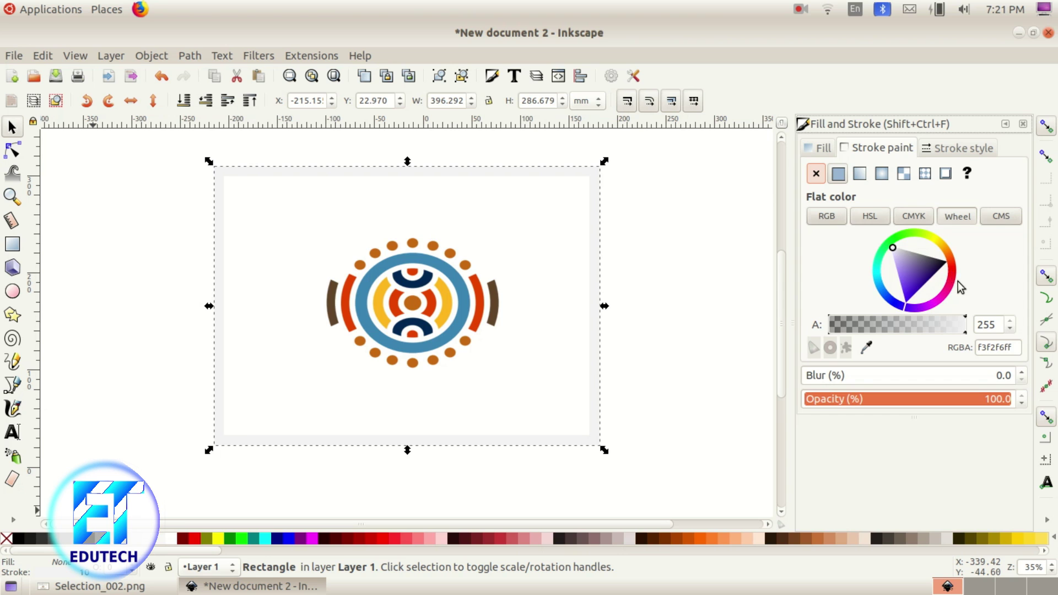
{"action": "left_click_drag", "start_coordinate": [953, 282], "coordinate": [906, 254]}
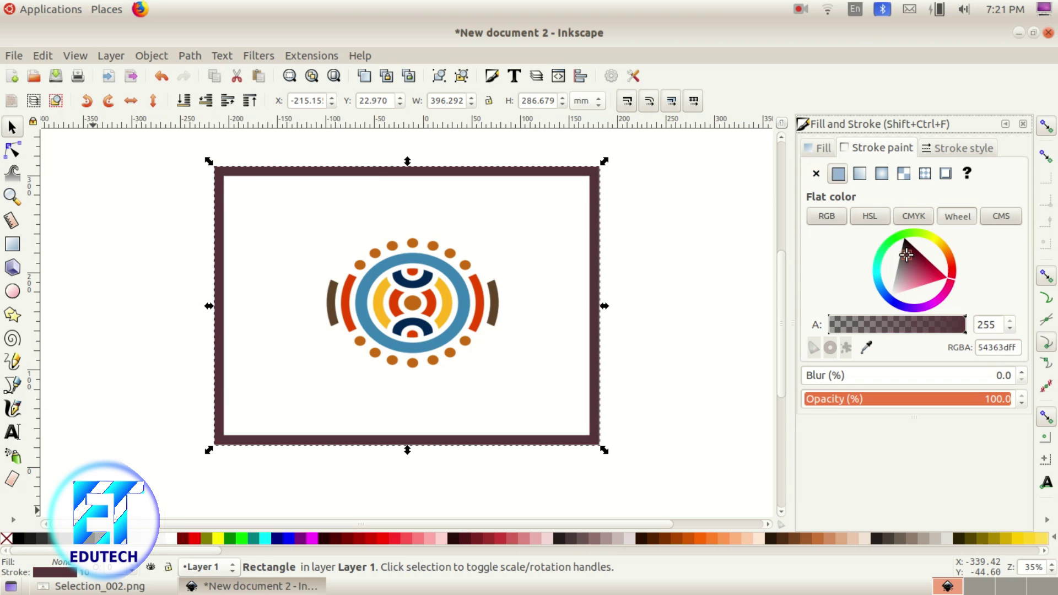
{"action": "left_click", "coordinate": [931, 151]}
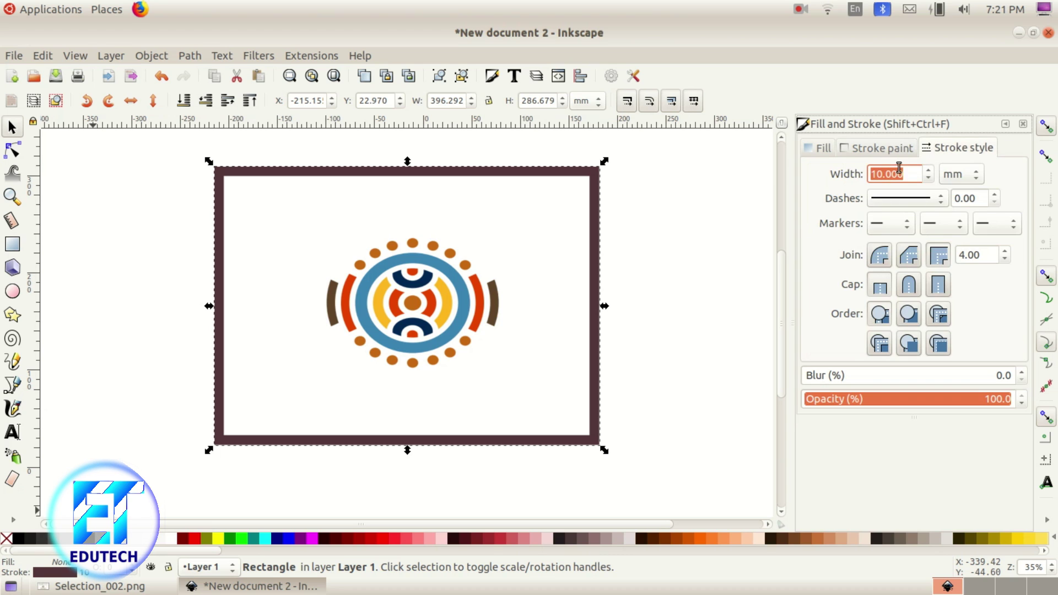
{"action": "type", "text": "2"}
{"action": "left_click", "coordinate": [878, 148]}
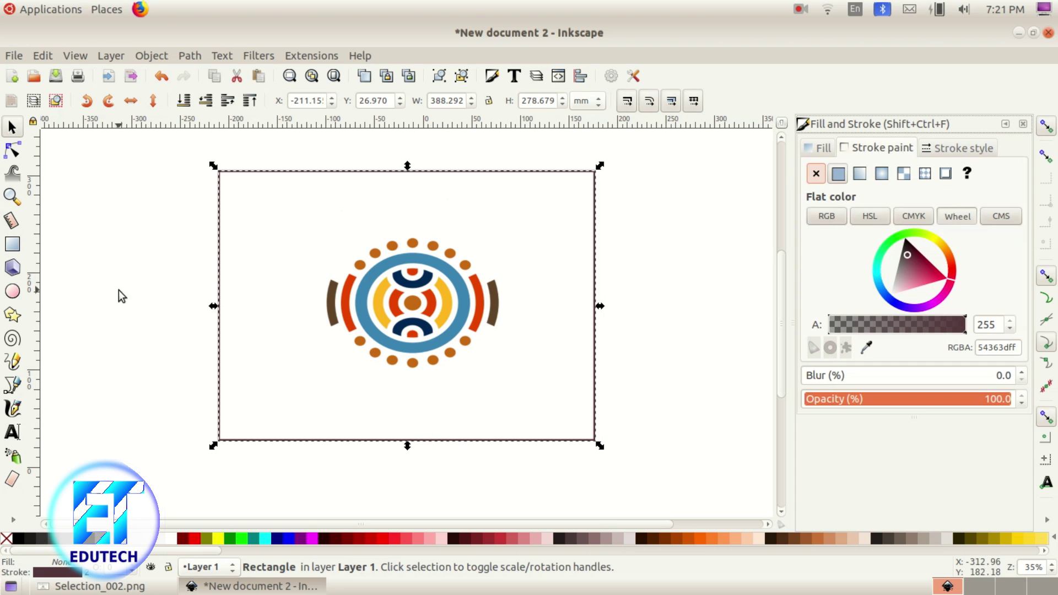
{"action": "left_click", "coordinate": [142, 588]}
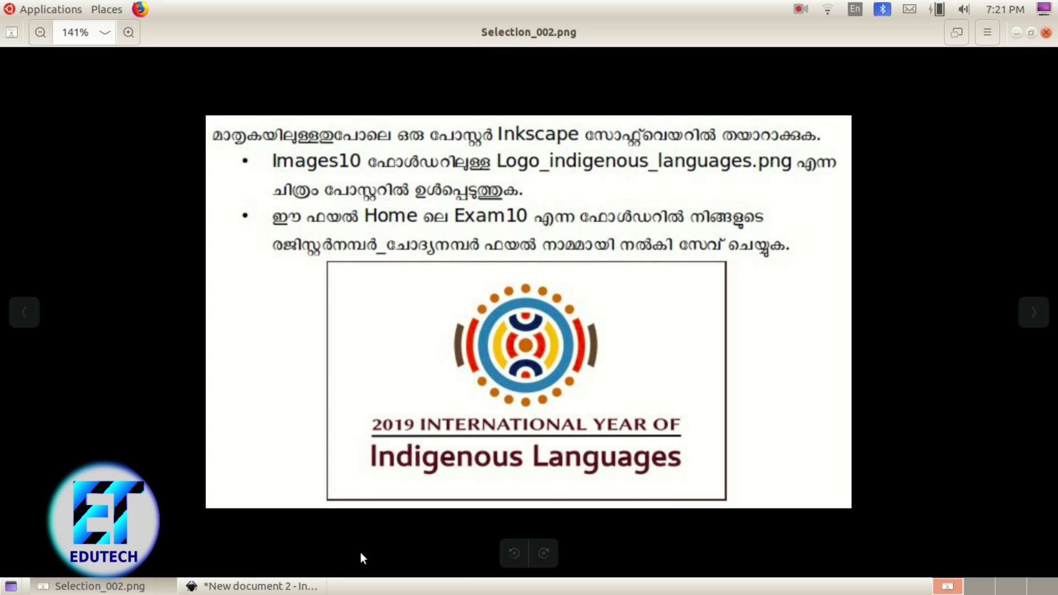
{"action": "left_click", "coordinate": [253, 586]}
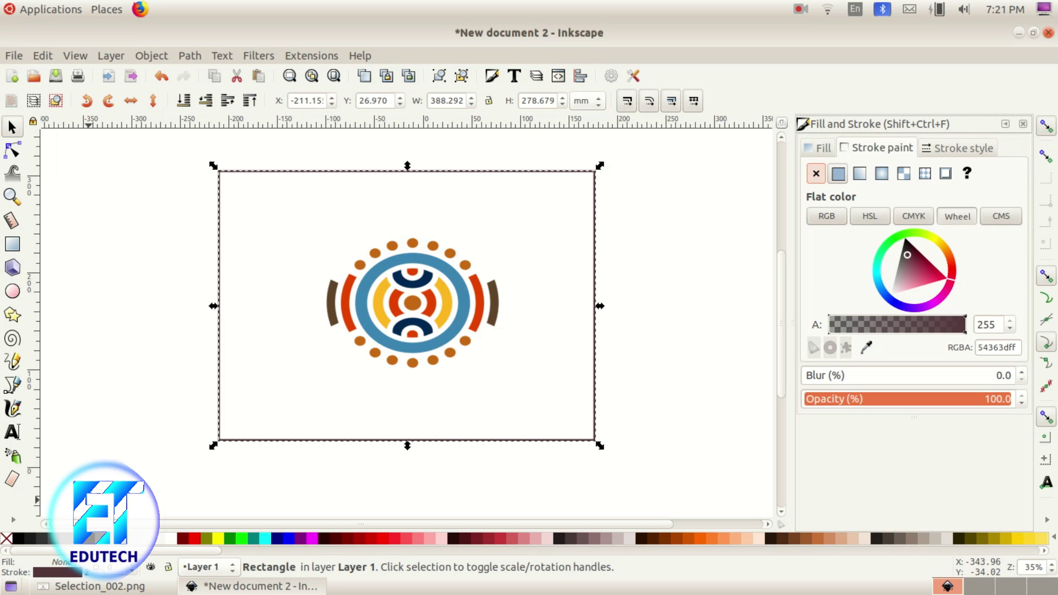
Type '2019 INTERNATIONAL YEAR OF' below the logo with the Text tool
{"action": "left_click", "coordinate": [12, 433]}
{"action": "left_click_drag", "start_coordinate": [264, 401], "coordinate": [265, 401]}
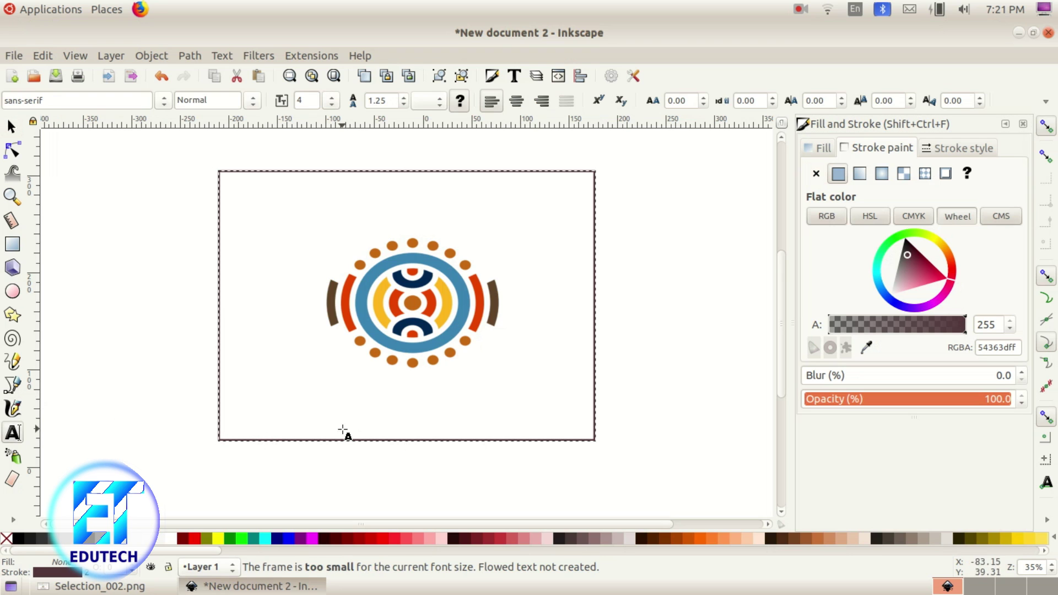
{"action": "left_click", "coordinate": [270, 396]}
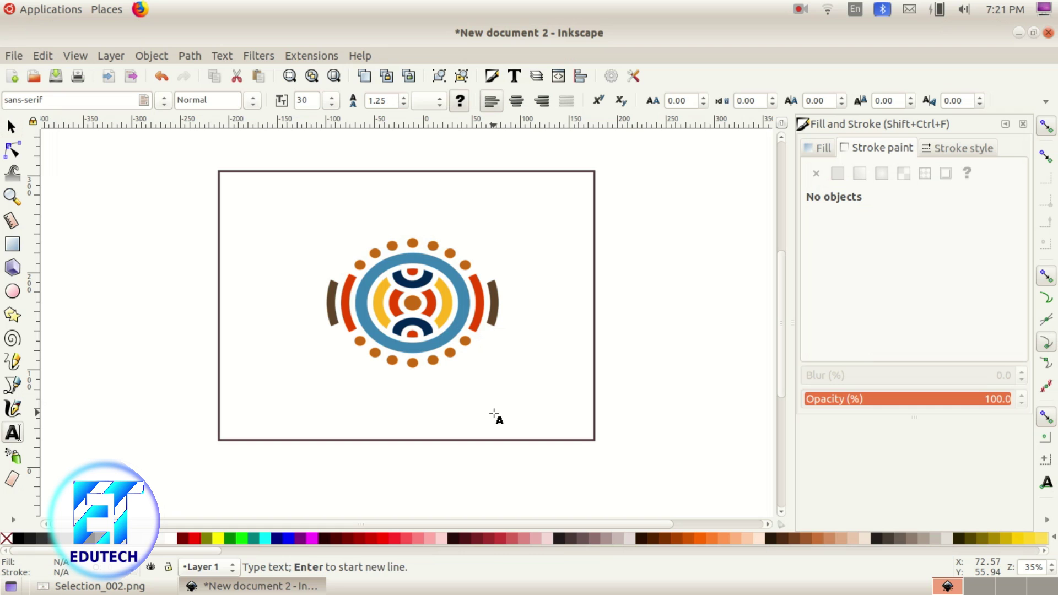
{"action": "type", "text": "2019"}
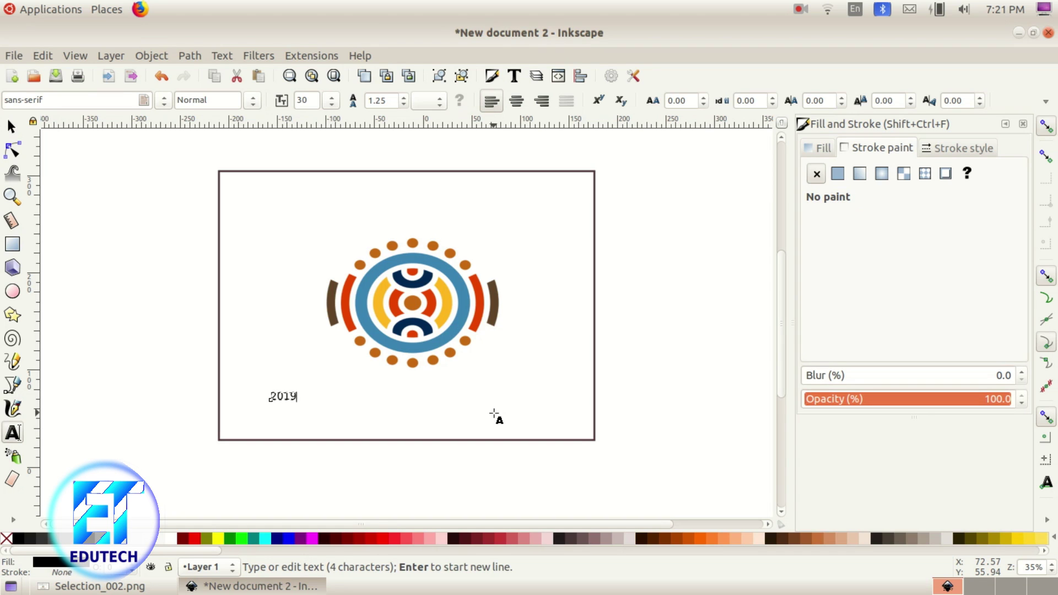
{"action": "type", "text": "INTERNATIONAL YEAR OF"}
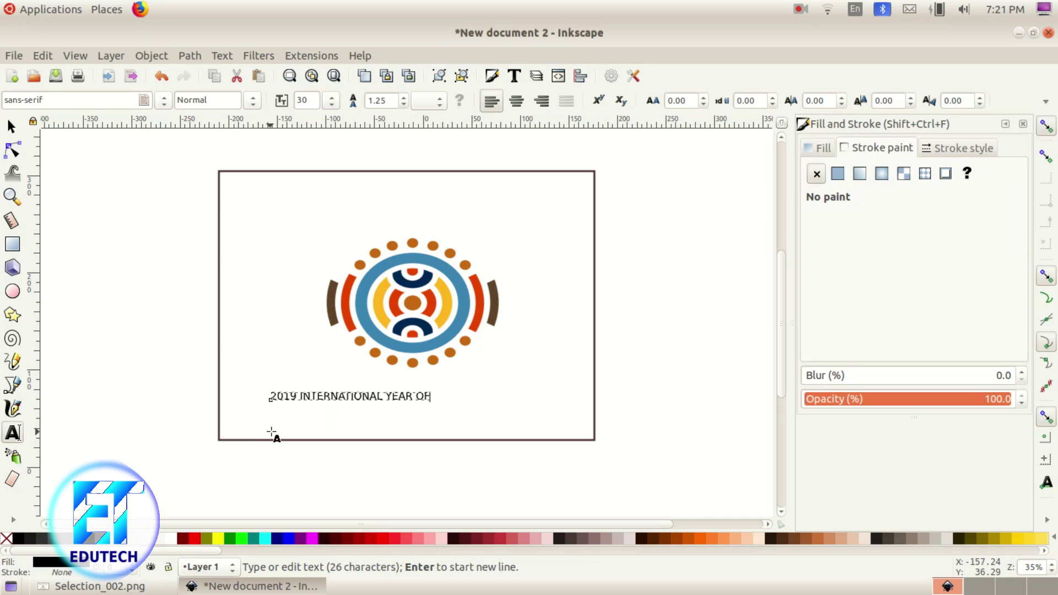
Add a second line 'Indigenous Languages' beneath it and select that line
{"action": "left_click", "coordinate": [279, 423]}
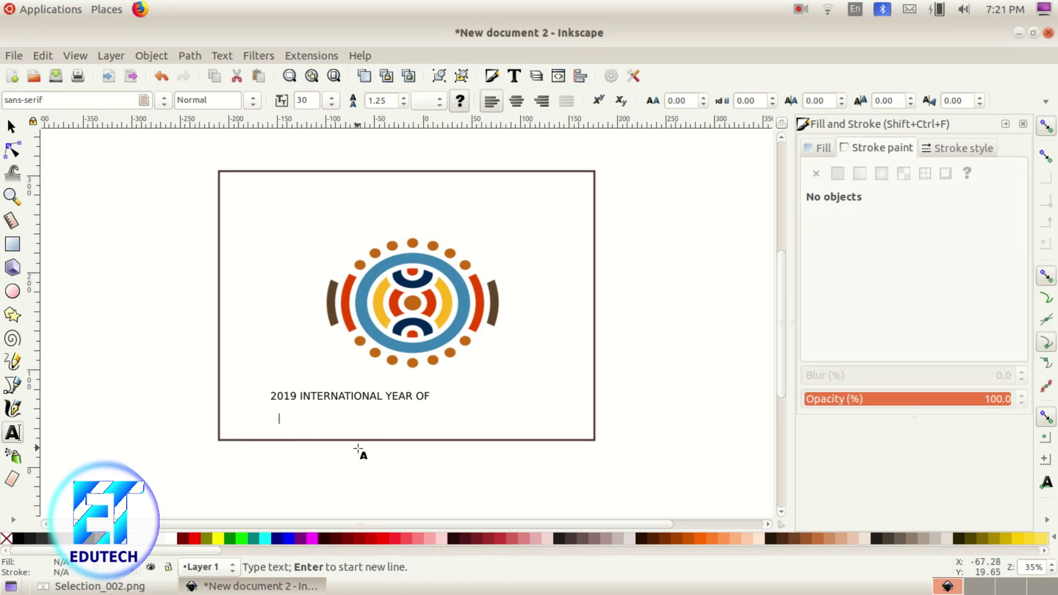
{"action": "left_click", "coordinate": [91, 586]}
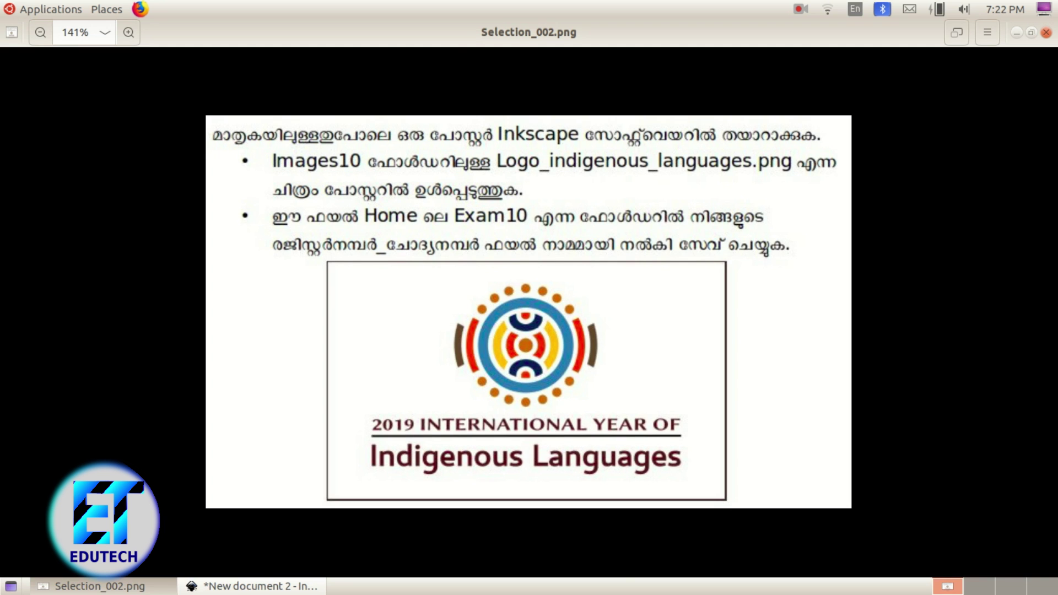
{"action": "key", "text": "alt+Tab"}
{"action": "type", "text": "a"}
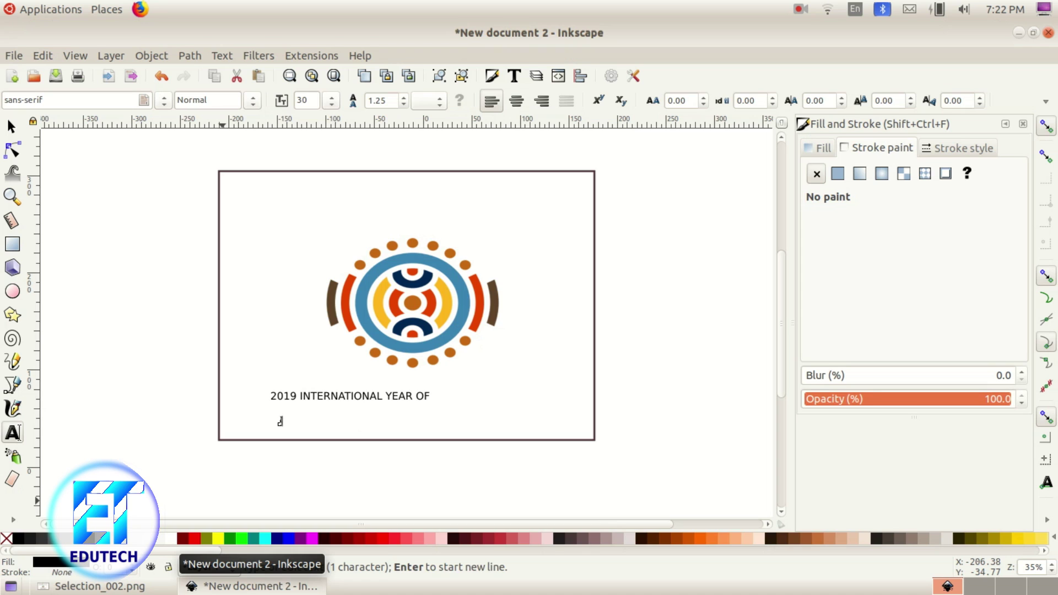
{"action": "type", "text": "o"}
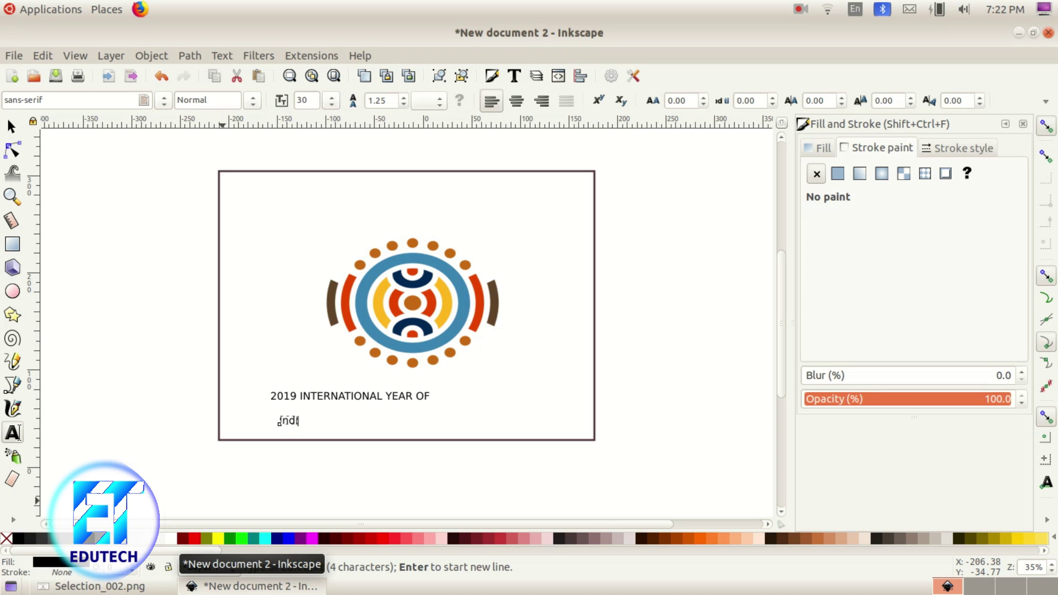
{"action": "type", "text": "digenous Languages"}
{"action": "left_click_drag", "start_coordinate": [360, 419], "coordinate": [281, 422]}
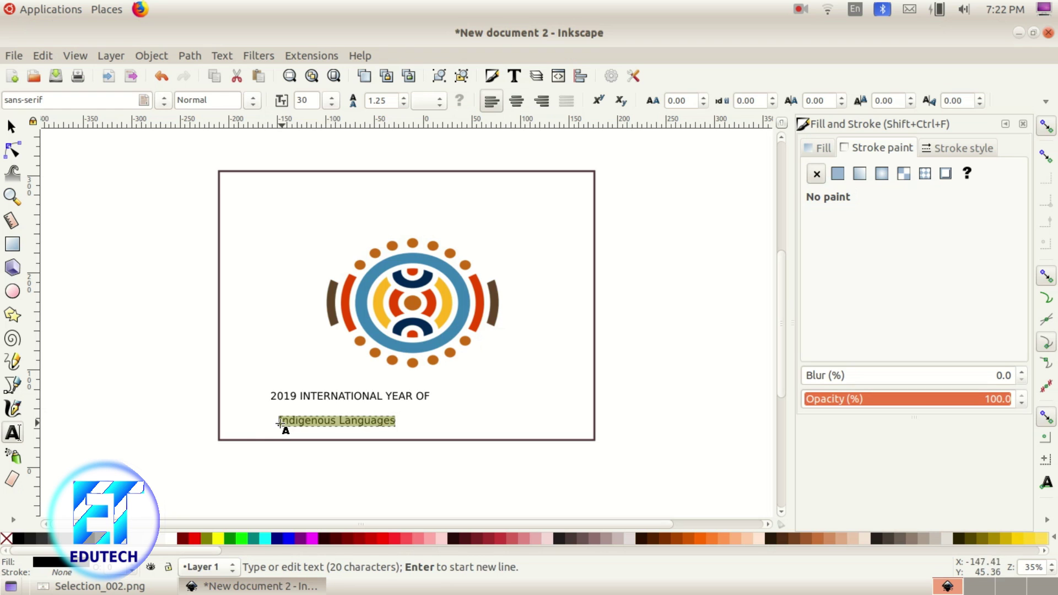
Make the Indigenous Languages line bold and compare with the reference image
{"action": "left_click", "coordinate": [253, 100]}
{"action": "left_click", "coordinate": [214, 159]}
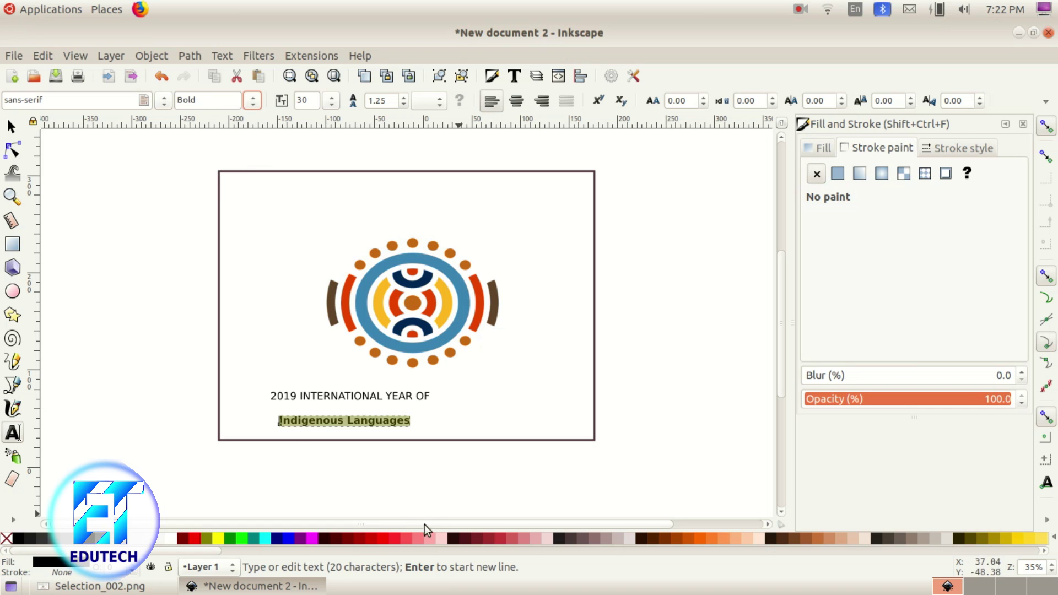
{"action": "left_click", "coordinate": [138, 587]}
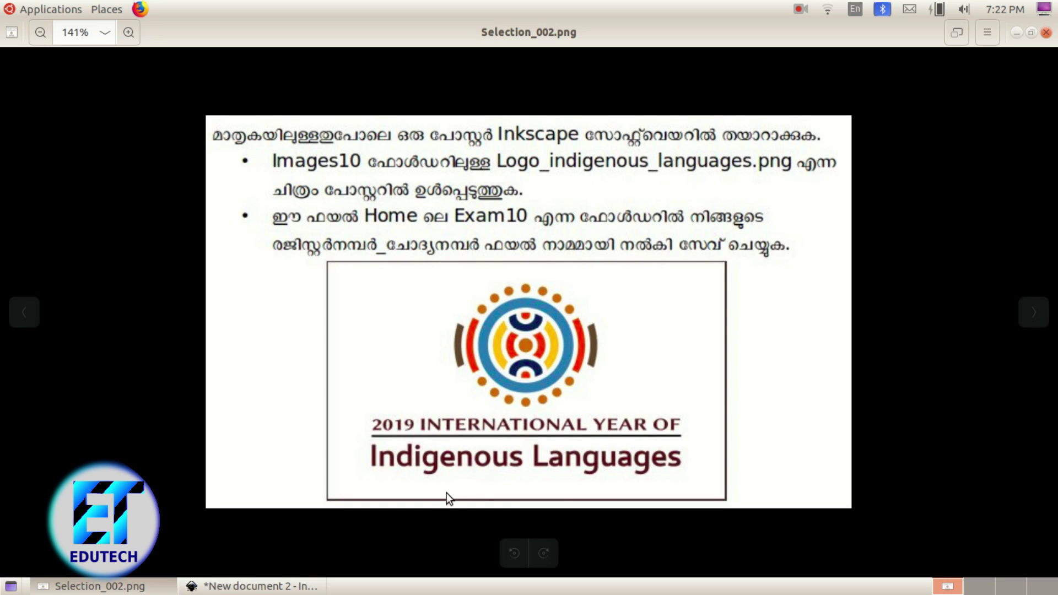
{"action": "left_click", "coordinate": [291, 585]}
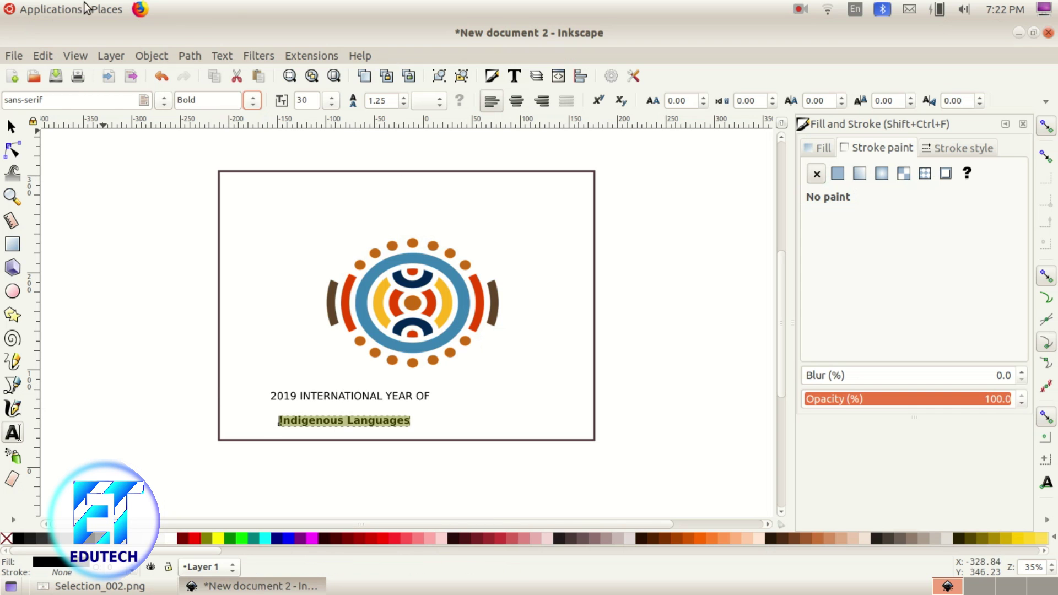
Colour both text lines maroon and scale each one larger
{"action": "left_click", "coordinate": [11, 127]}
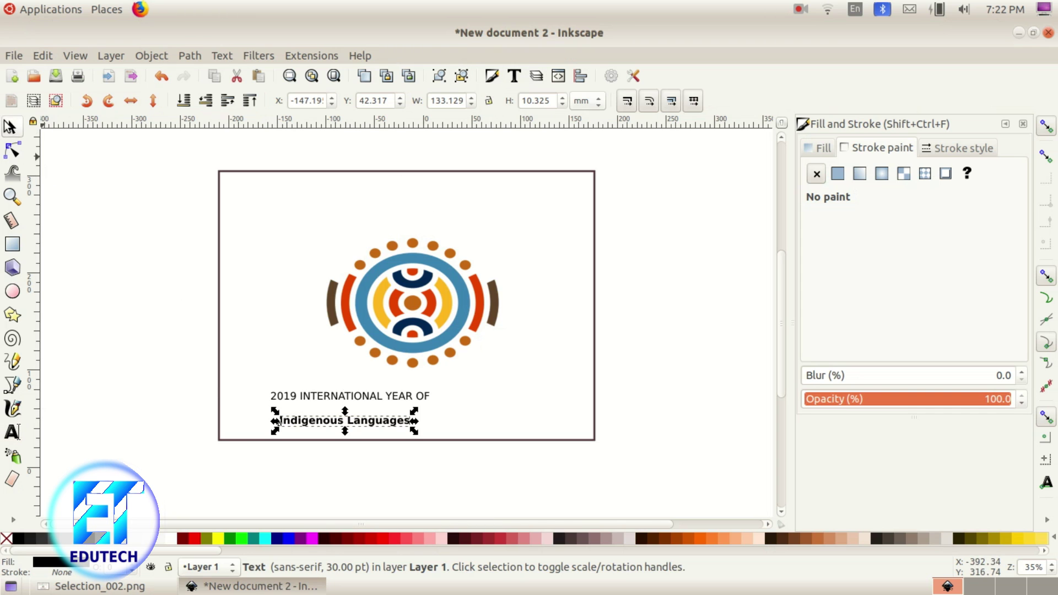
{"action": "left_click", "coordinate": [475, 538]}
{"action": "left_click_drag", "start_coordinate": [416, 412], "coordinate": [546, 398]}
{"action": "left_click", "coordinate": [355, 395]}
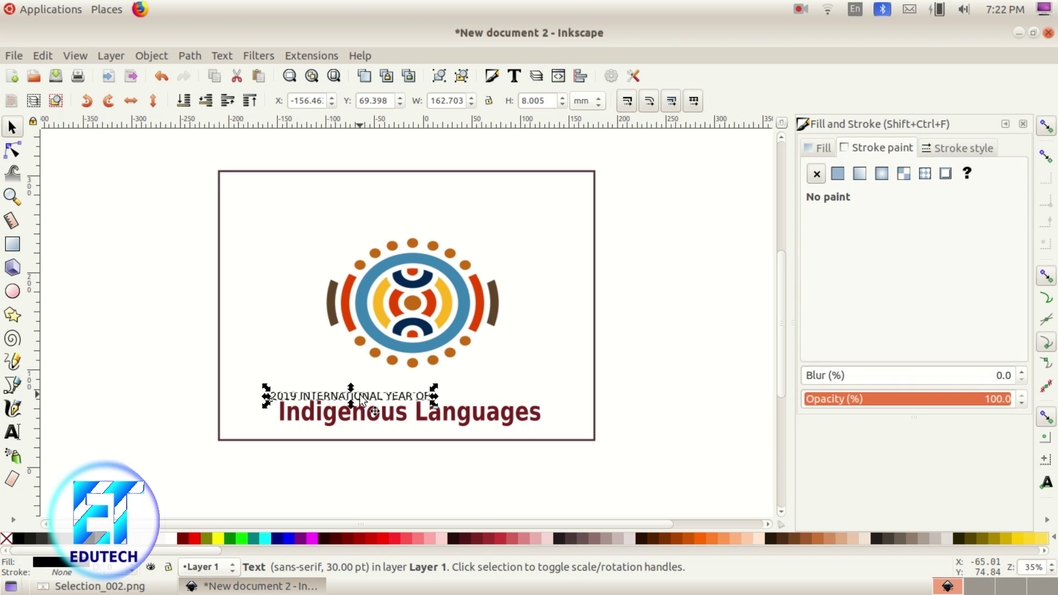
{"action": "left_click_drag", "start_coordinate": [433, 387], "coordinate": [564, 371]}
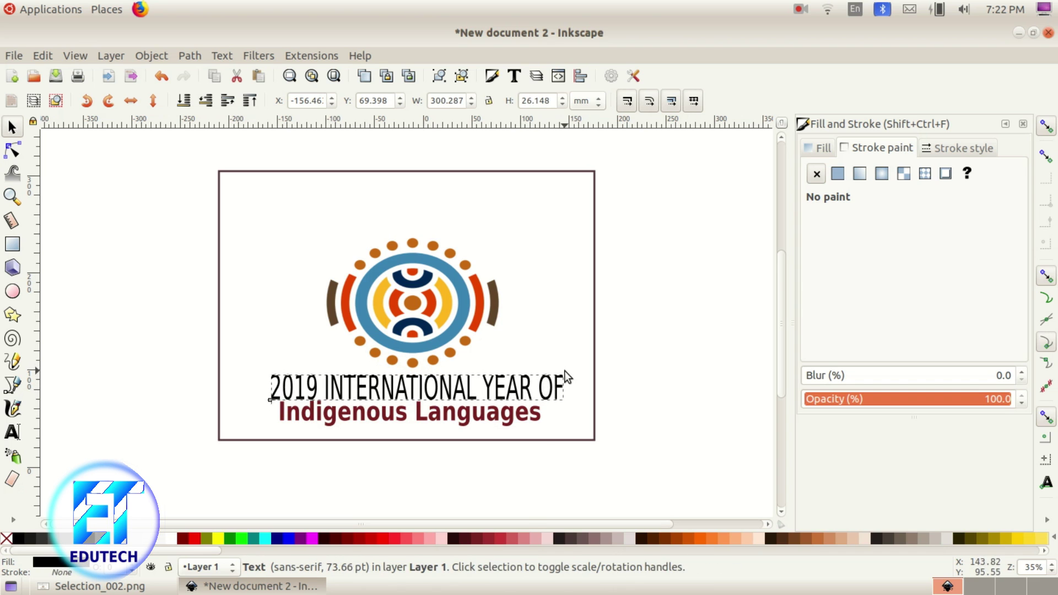
{"action": "left_click", "coordinate": [487, 537]}
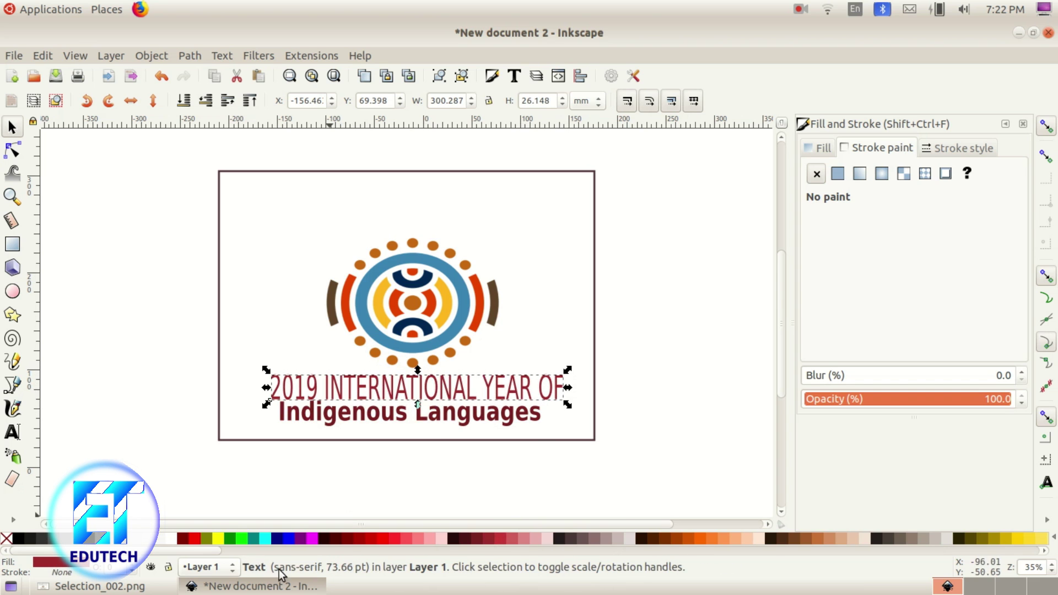
Darken the top line to #501616, nudge the logo lower, and shift the top line right
{"action": "left_click", "coordinate": [117, 587]}
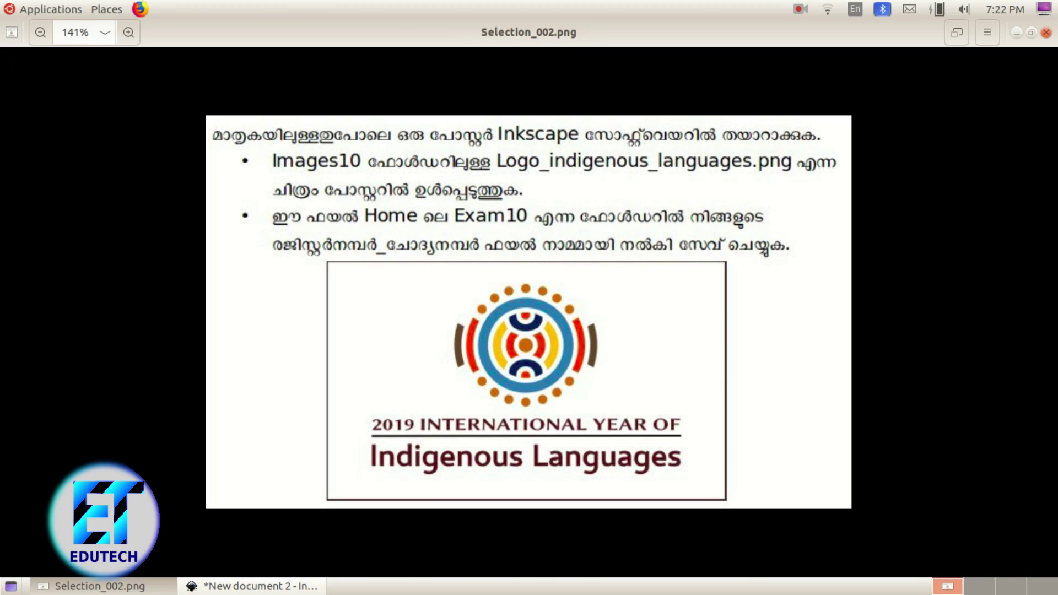
{"action": "left_click", "coordinate": [256, 586]}
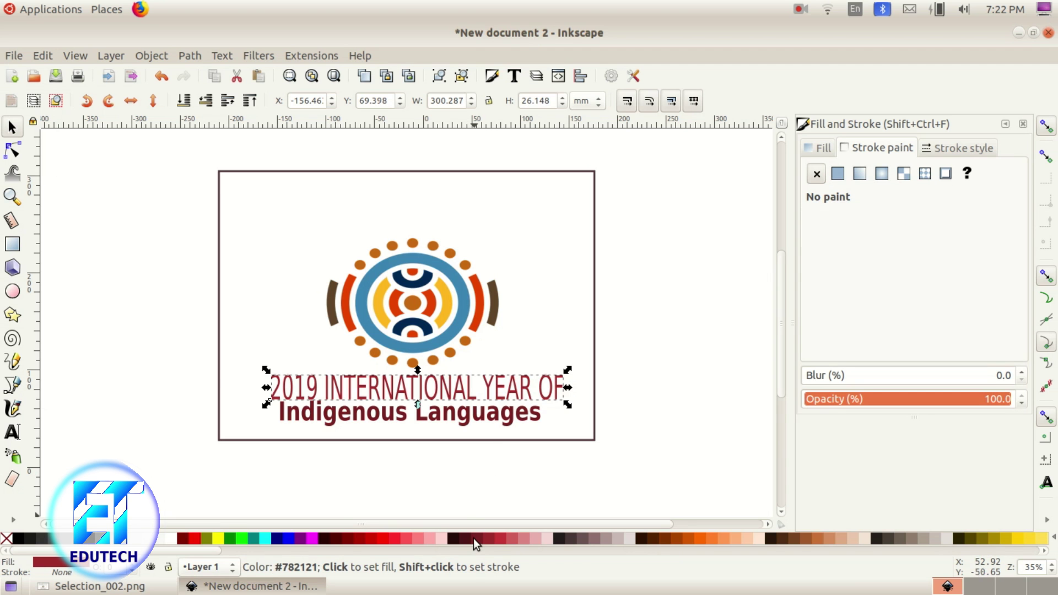
{"action": "left_click", "coordinate": [468, 536]}
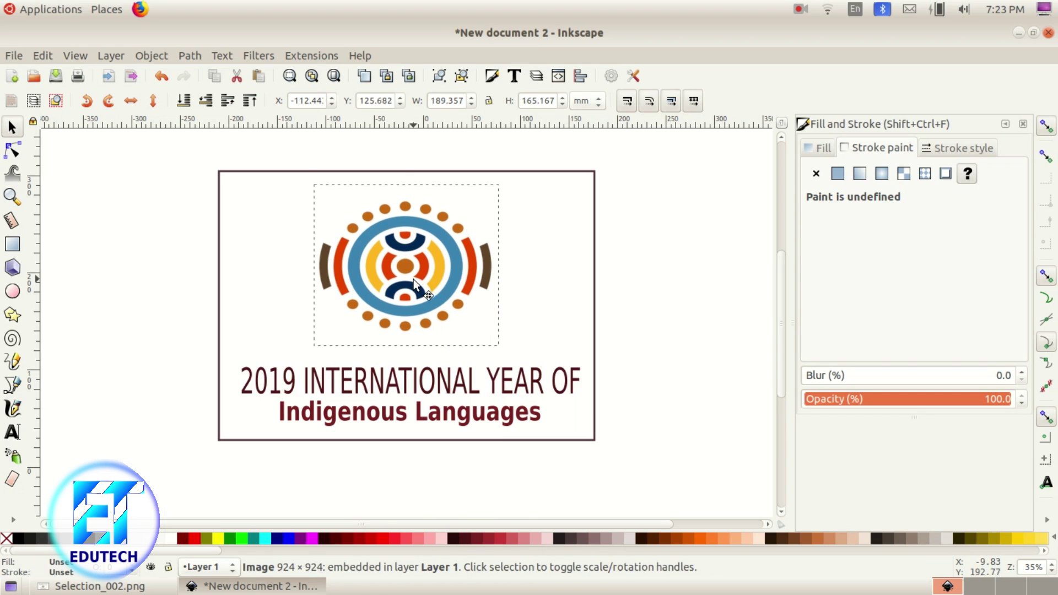
{"action": "left_click_drag", "start_coordinate": [413, 279], "coordinate": [417, 292]}
{"action": "left_click", "coordinate": [434, 374]}
{"action": "left_click_drag", "start_coordinate": [428, 371], "coordinate": [433, 367]}
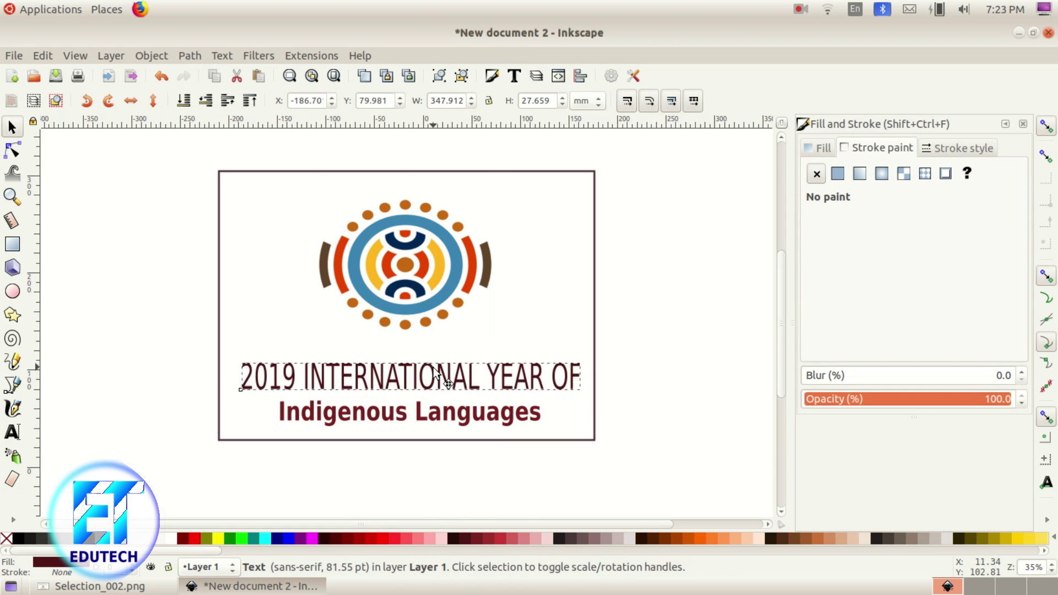
Narrow the top line to about 331 × 18 mm and delete the stray line beneath the text
{"action": "left_click", "coordinate": [172, 586]}
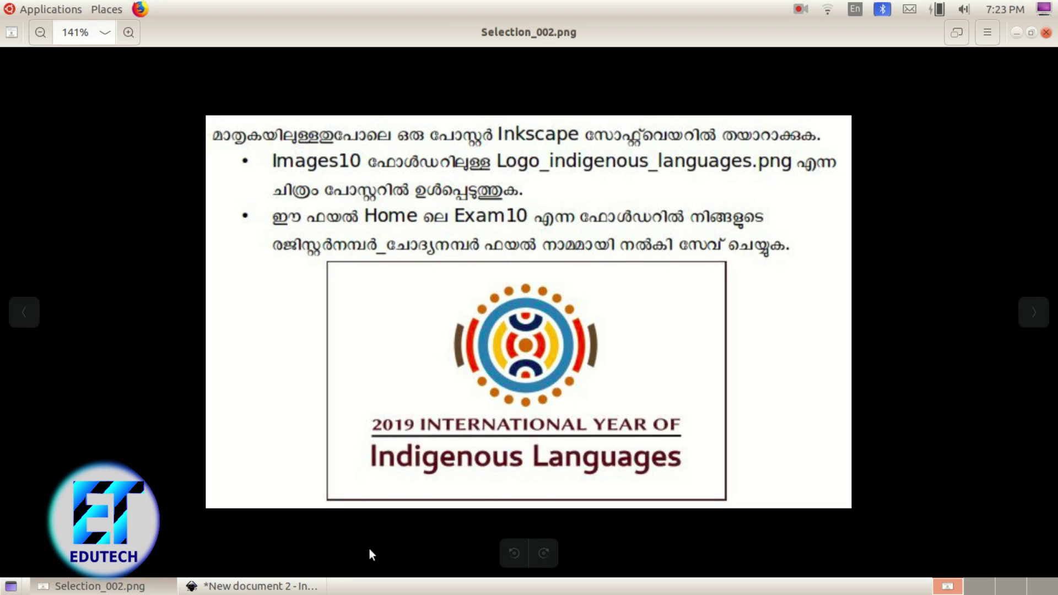
{"action": "left_click", "coordinate": [251, 586]}
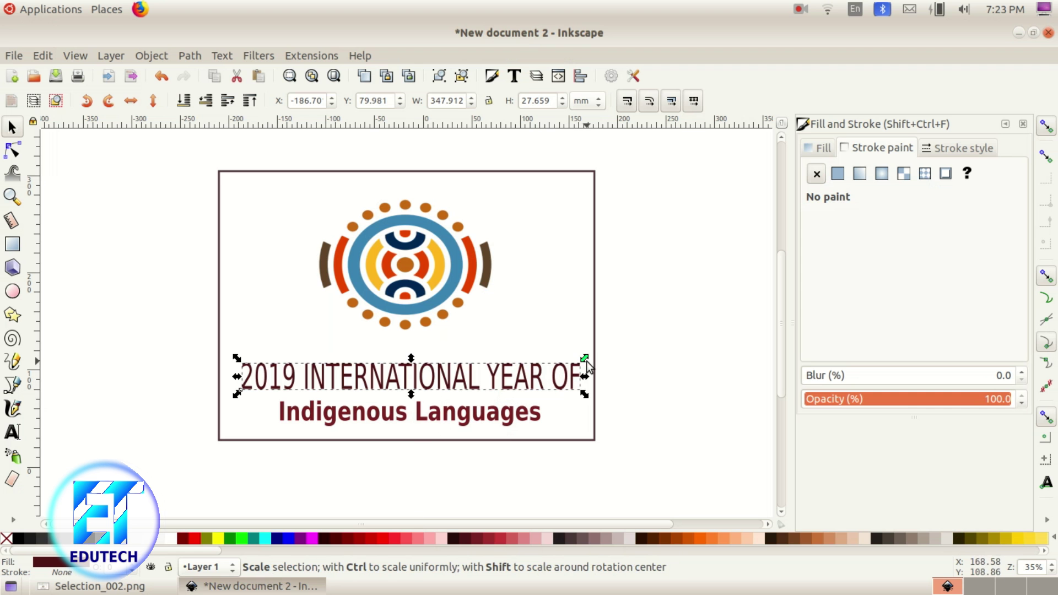
{"action": "left_click_drag", "start_coordinate": [583, 362], "coordinate": [566, 371]}
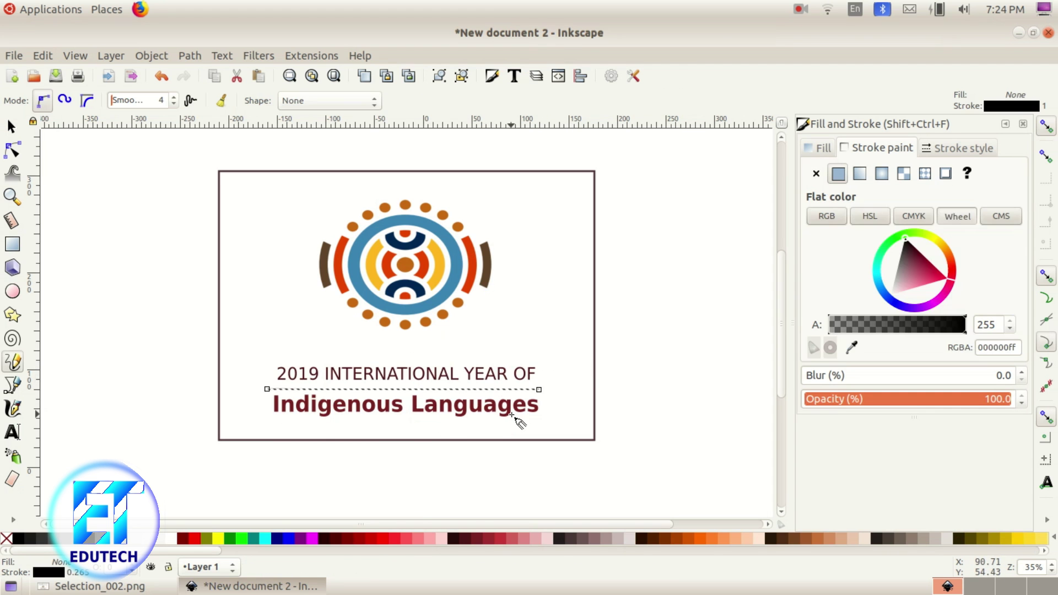
{"action": "key", "text": "Delete"}
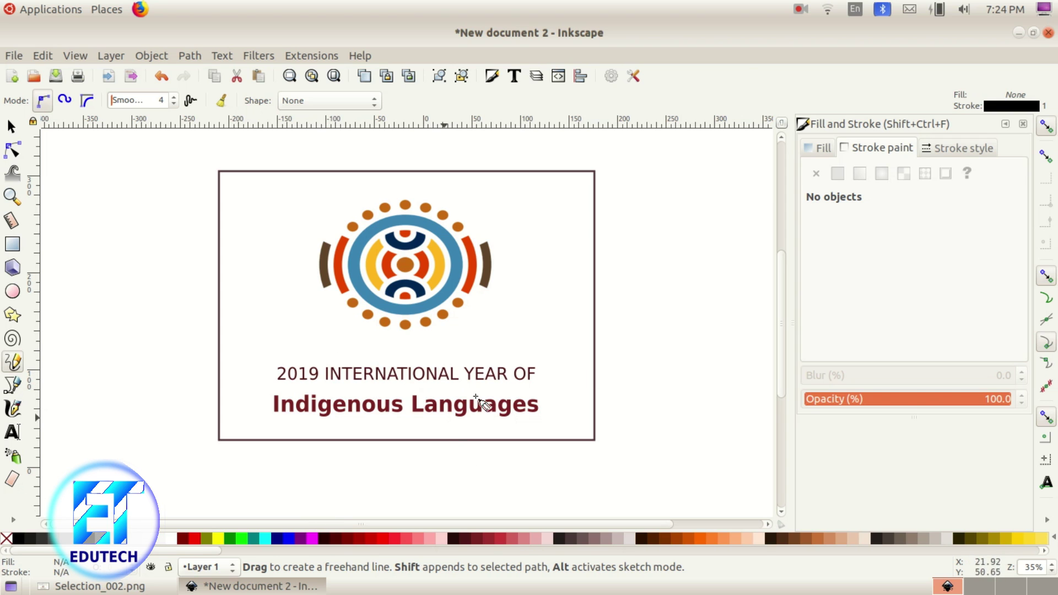
Draw a horizontal rule between the two text lines and colour it dark red
{"action": "left_click", "coordinate": [801, 9]}
{"action": "left_click", "coordinate": [809, 11]}
{"action": "left_click_drag", "start_coordinate": [264, 389], "coordinate": [549, 389]}
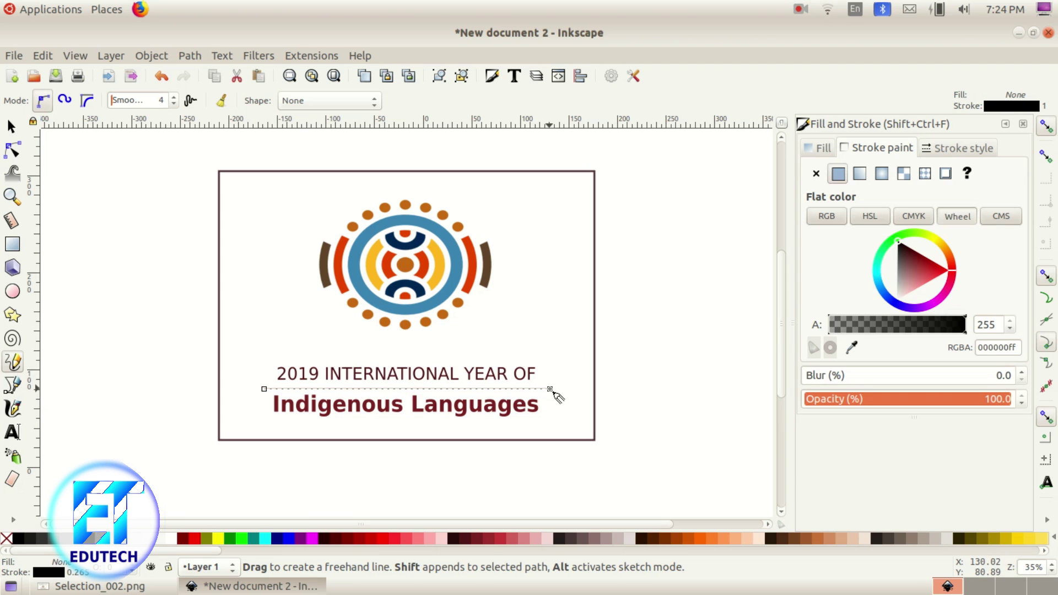
{"action": "left_click", "coordinate": [472, 538]}
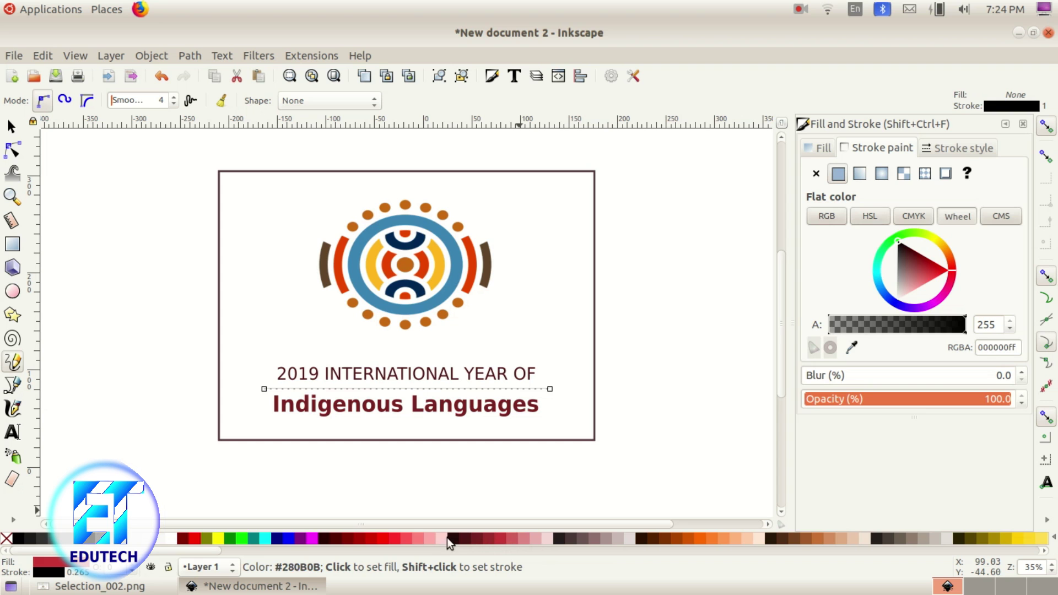
{"action": "key", "text": "Escape"}
{"action": "key", "text": "s"}
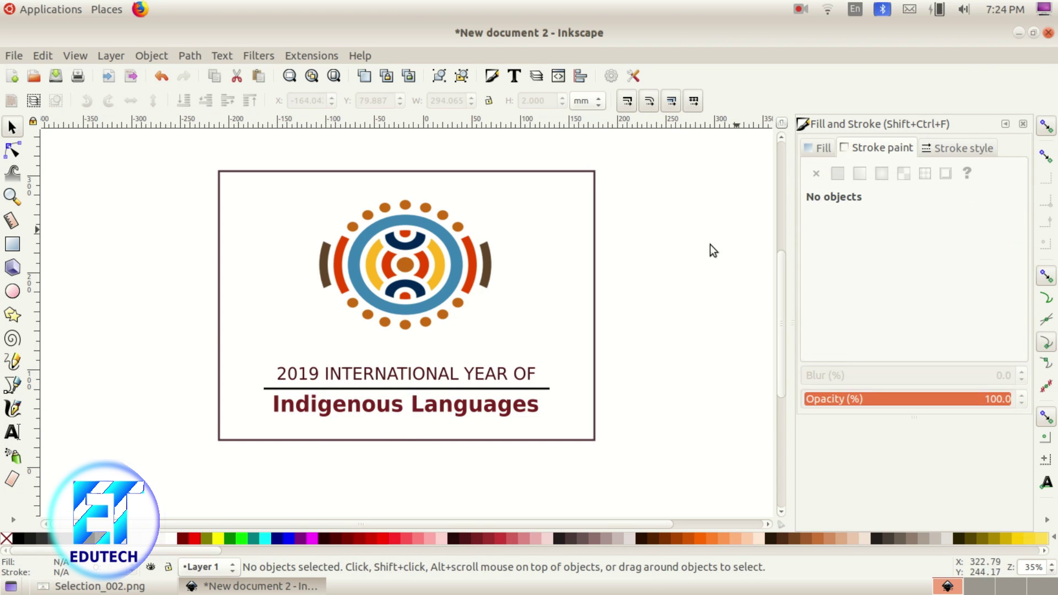
{"action": "left_click", "coordinate": [479, 388]}
Set the rule's stroke width to 2 mm and stretch the 2019 line slightly wider
{"action": "left_click", "coordinate": [958, 148]}
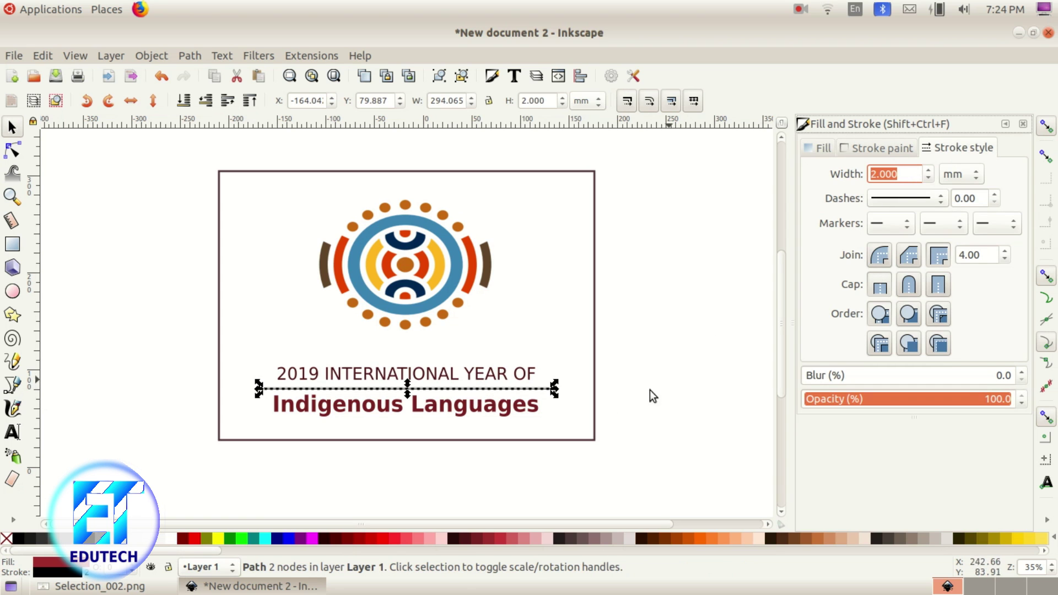
{"action": "left_click", "coordinate": [152, 589]}
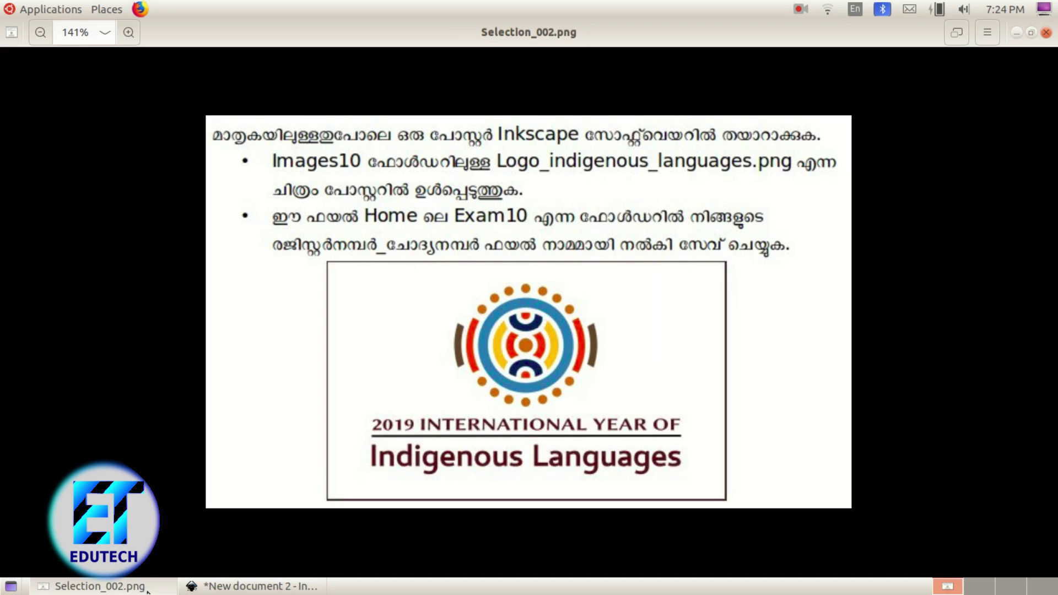
{"action": "left_click", "coordinate": [320, 585]}
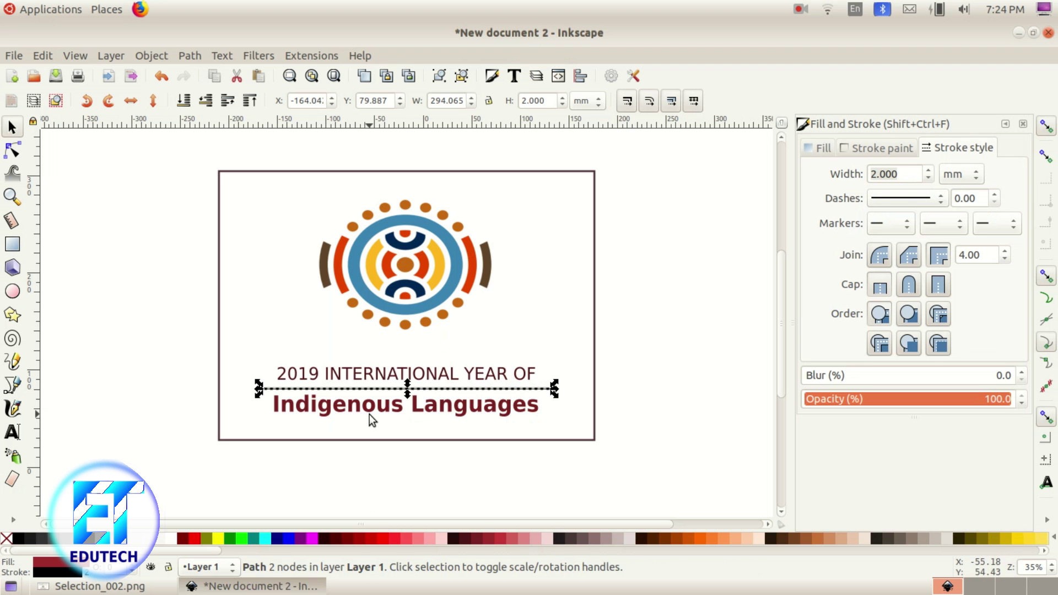
{"action": "key", "text": "Escape"}
{"action": "left_click", "coordinate": [294, 371]}
{"action": "left_click_drag", "start_coordinate": [268, 373], "coordinate": [262, 403]}
{"action": "left_click", "coordinate": [279, 406]}
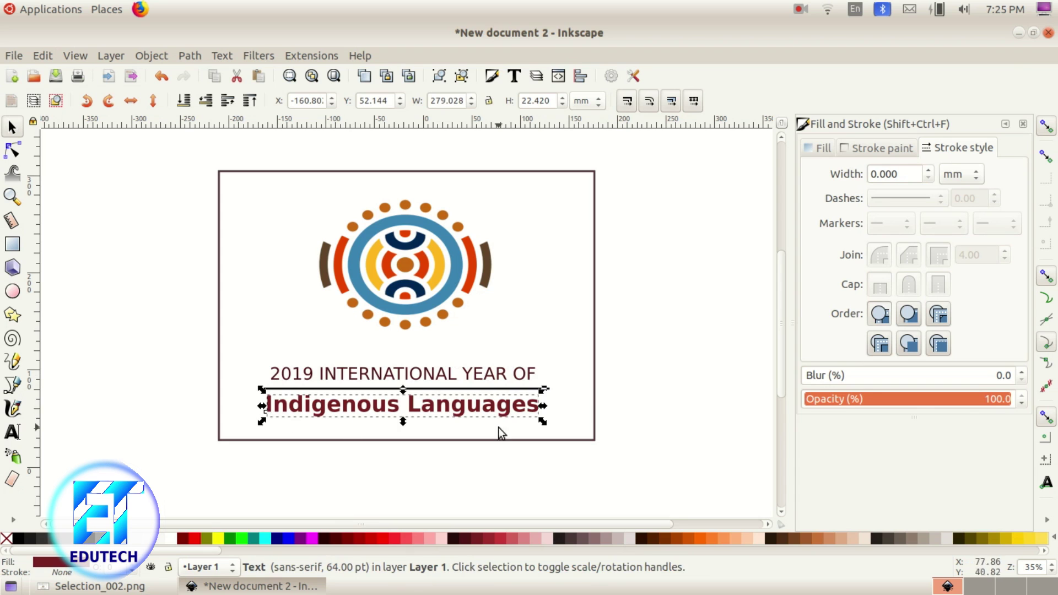
Stretch Indigenous Languages slightly wider and move the logo down a little
{"action": "left_click", "coordinate": [561, 355]}
{"action": "left_click", "coordinate": [94, 586]}
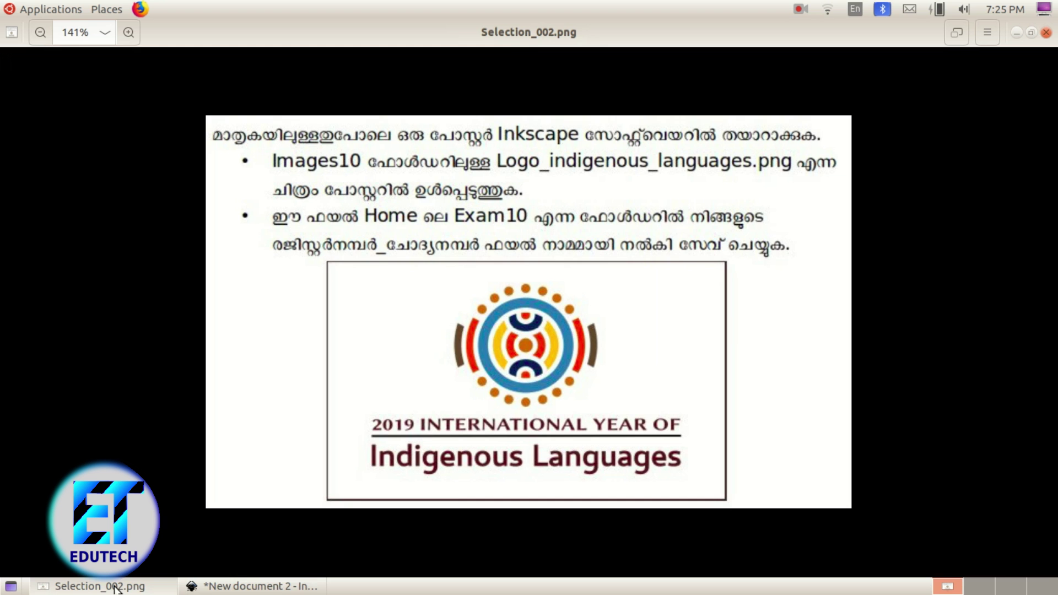
{"action": "left_click", "coordinate": [295, 589]}
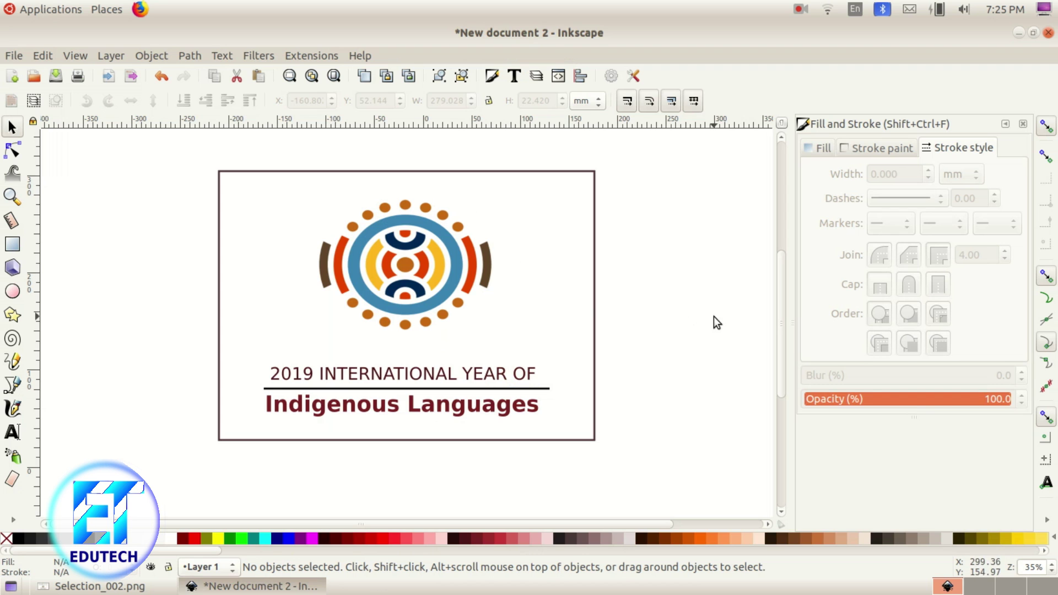
{"action": "left_click_drag", "start_coordinate": [421, 285], "coordinate": [415, 310]}
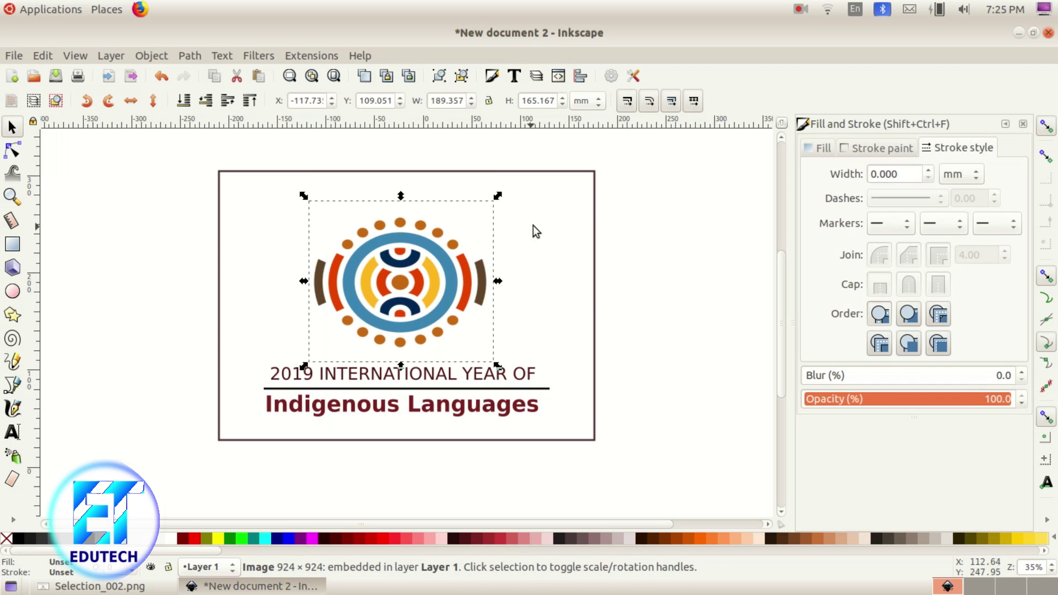
Shrink the brown frame rectangle to about 372 × 272 mm
{"action": "left_click", "coordinate": [596, 178]}
{"action": "left_click_drag", "start_coordinate": [597, 173], "coordinate": [582, 176]}
{"action": "left_click", "coordinate": [743, 372]}
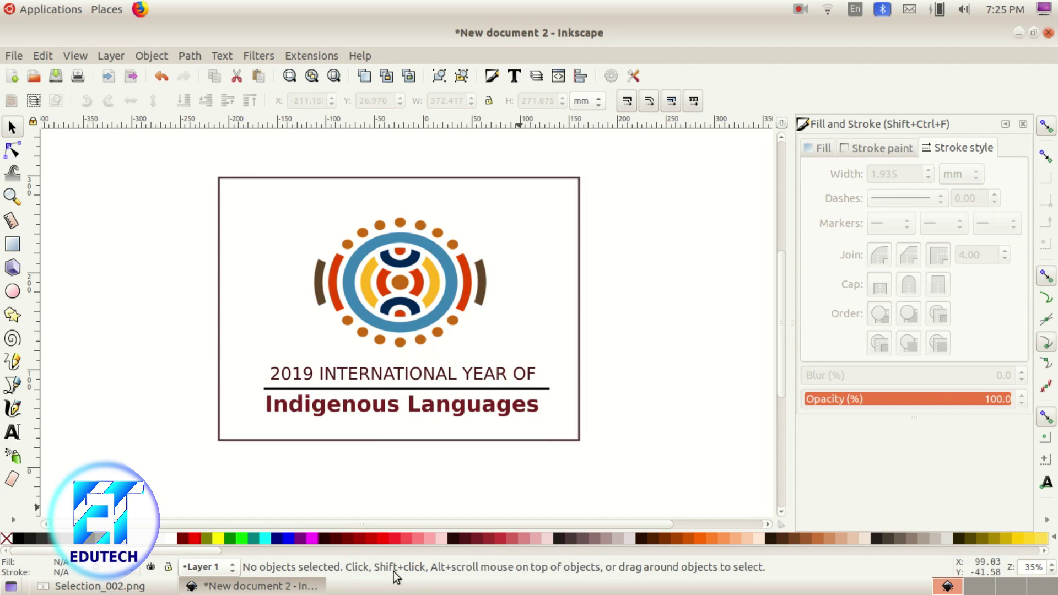
{"action": "left_click", "coordinate": [91, 586]}
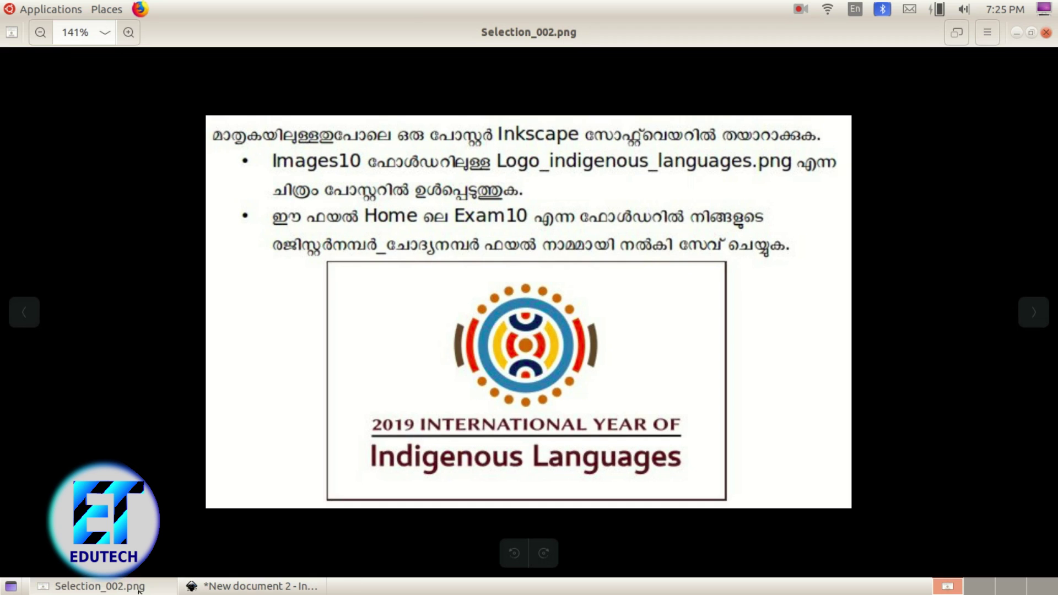
{"action": "left_click", "coordinate": [190, 586]}
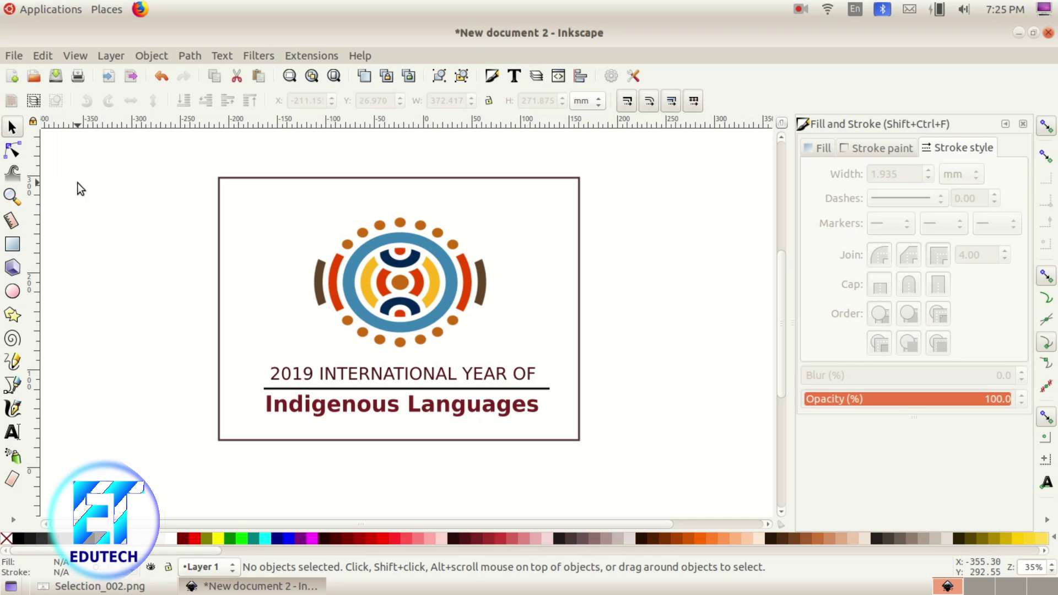
Start saving the finished poster to a new file with Save As (Shift+Ctrl+S)
{"action": "left_click", "coordinate": [11, 55]}
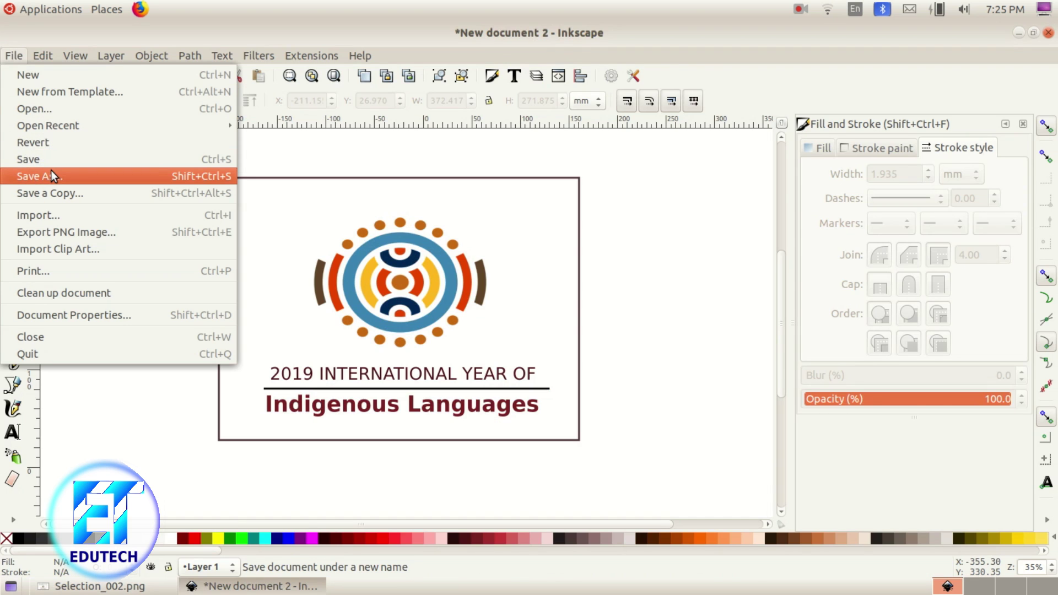